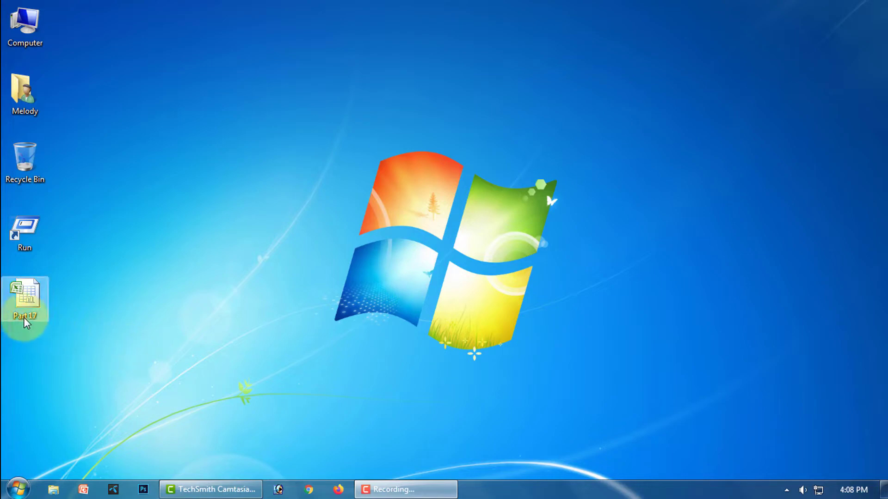
Step: Open the Part 17 workbook from the desktop and look over the available AutoSum functions
{"action": "double_click", "coordinate": [23, 303]}
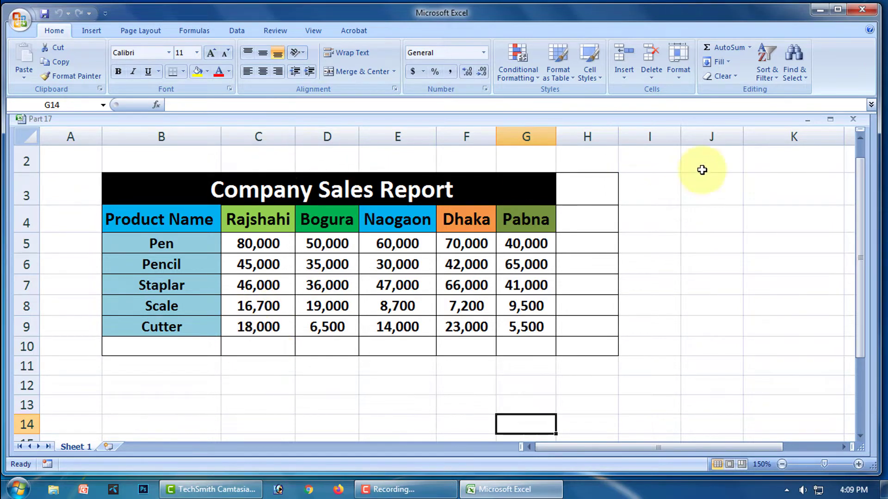
{"action": "left_click", "coordinate": [750, 48]}
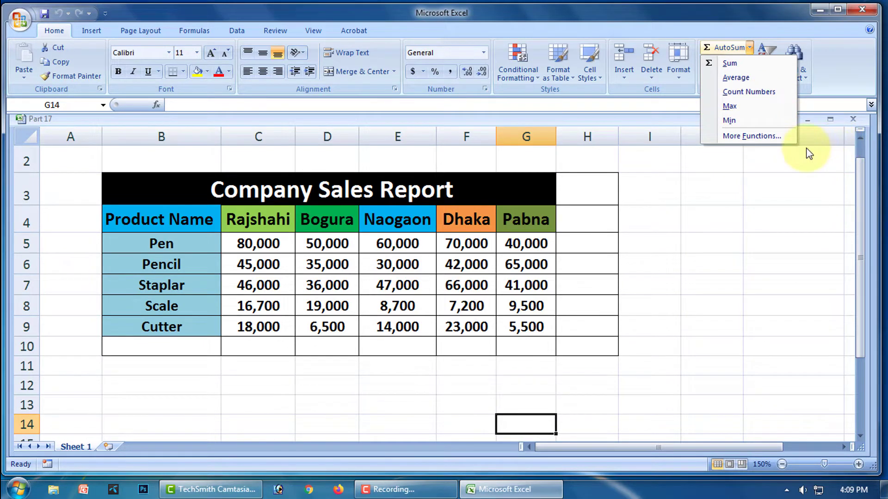
{"action": "left_click", "coordinate": [716, 221]}
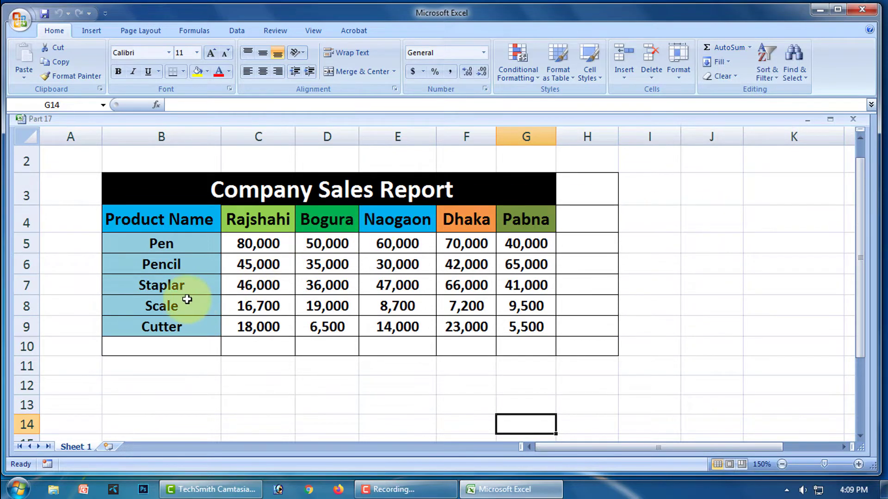
{"action": "left_click", "coordinate": [749, 47]}
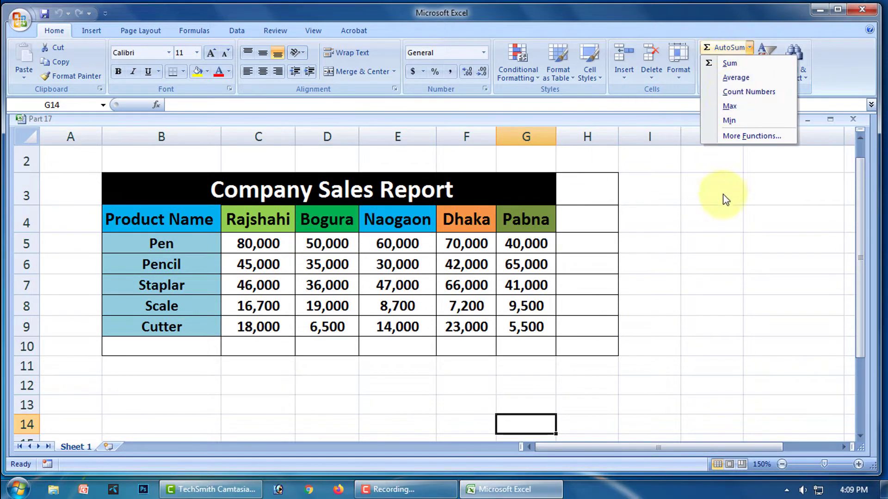
{"action": "left_click", "coordinate": [724, 196]}
Step: Enter the label Sum in cell B10 below the product names and highlight the Rajshahi figures in C5:C9
{"action": "left_click", "coordinate": [157, 347]}
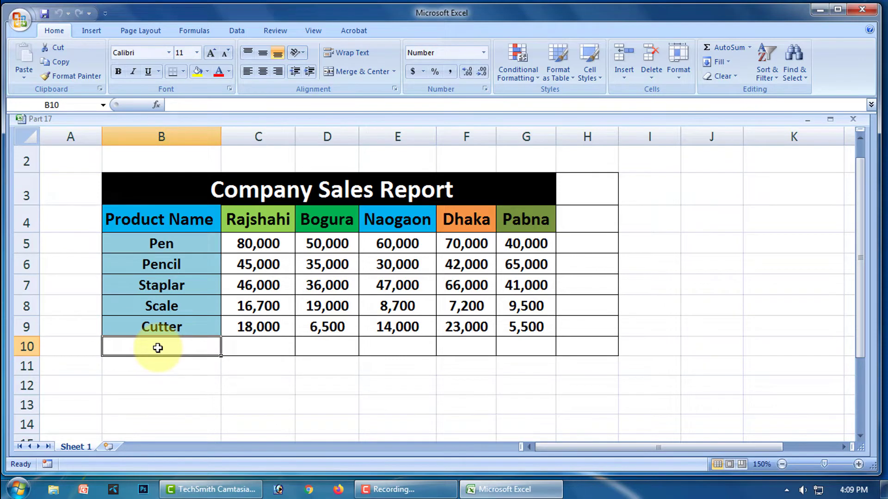
{"action": "type", "text": "S"}
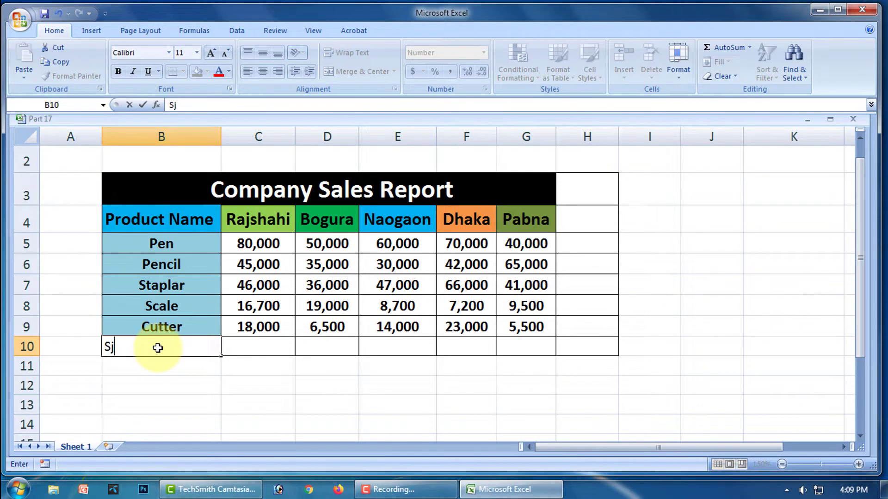
{"action": "type", "text": "um"}
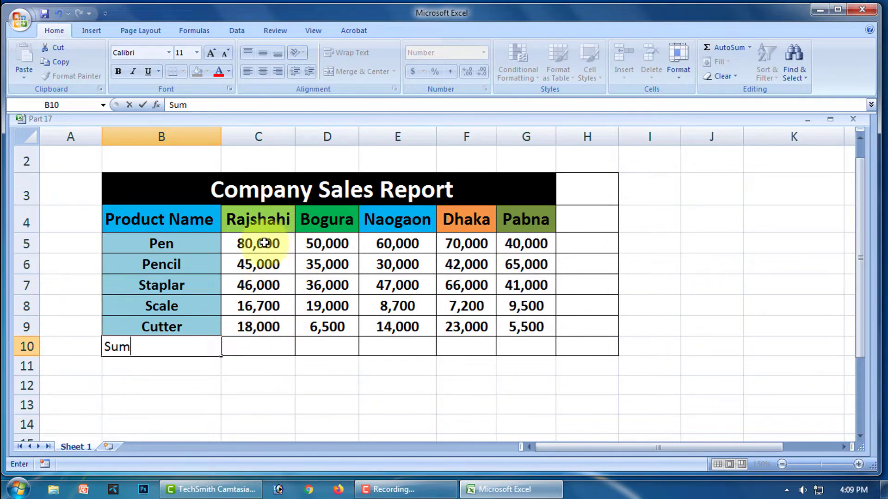
{"action": "left_click_drag", "start_coordinate": [265, 243], "coordinate": [259, 330]}
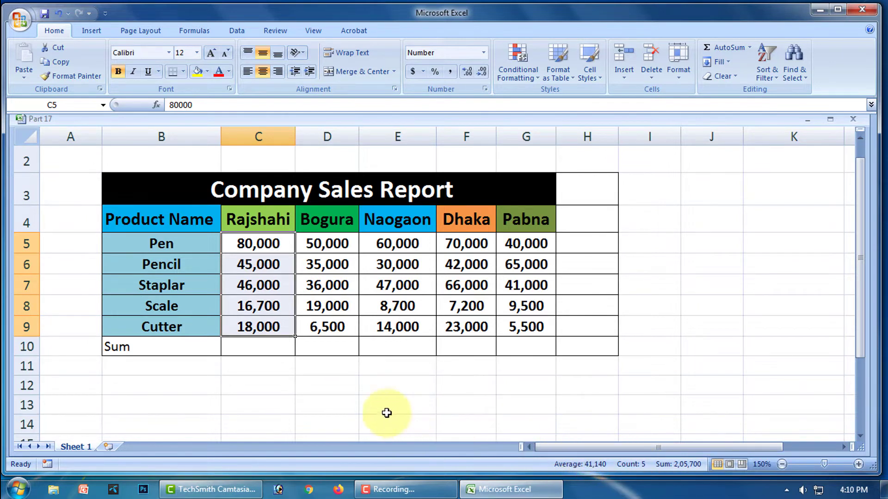
{"action": "left_click", "coordinate": [279, 386]}
Step: Enter the formula =sum(C5:C9) in cell C10 to total the Rajshahi column
{"action": "left_click", "coordinate": [264, 347]}
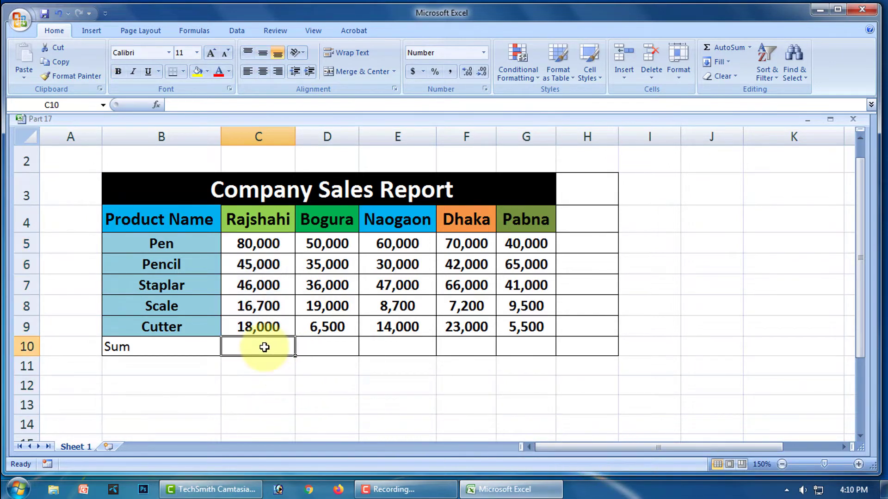
{"action": "type", "text": "="}
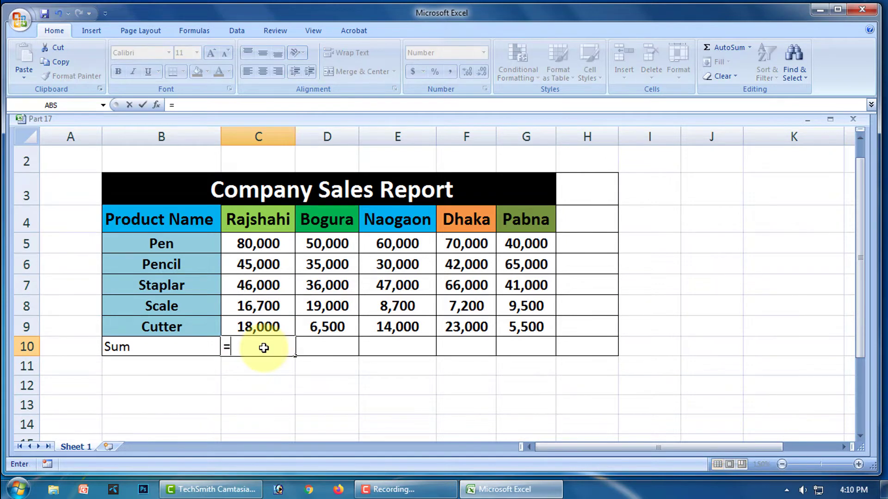
{"action": "type", "text": "sum"}
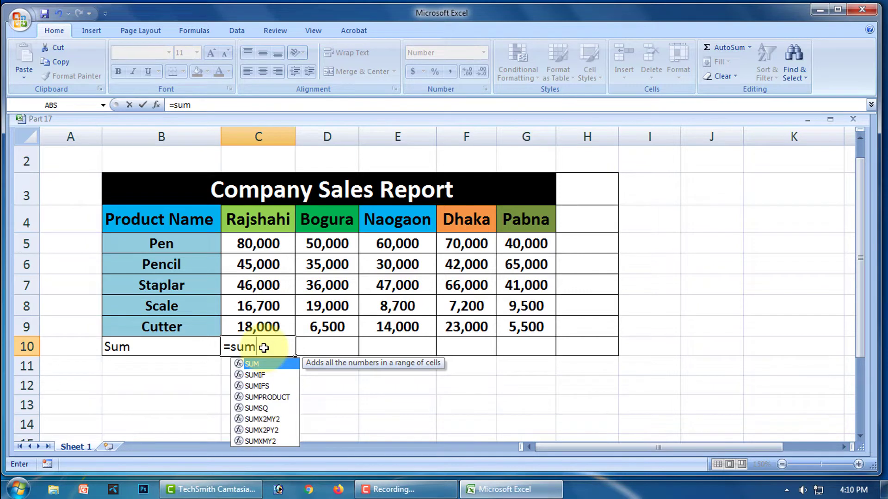
{"action": "type", "text": "("}
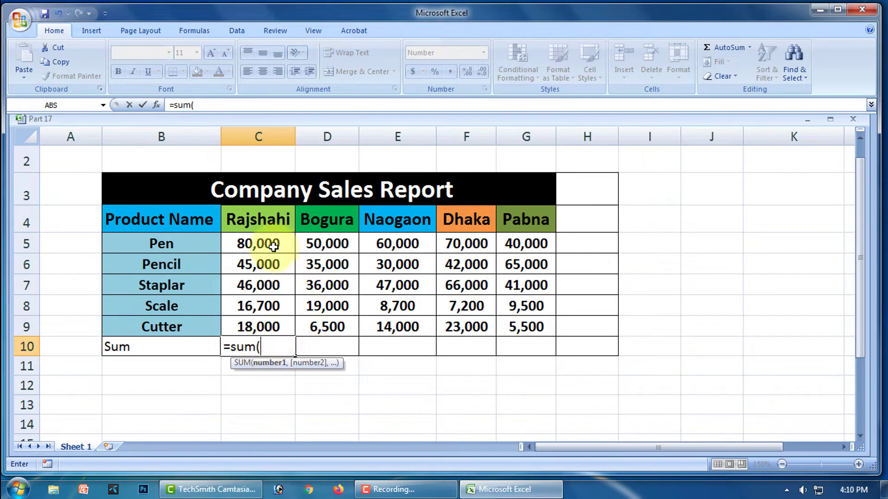
{"action": "left_click_drag", "start_coordinate": [258, 244], "coordinate": [266, 328]}
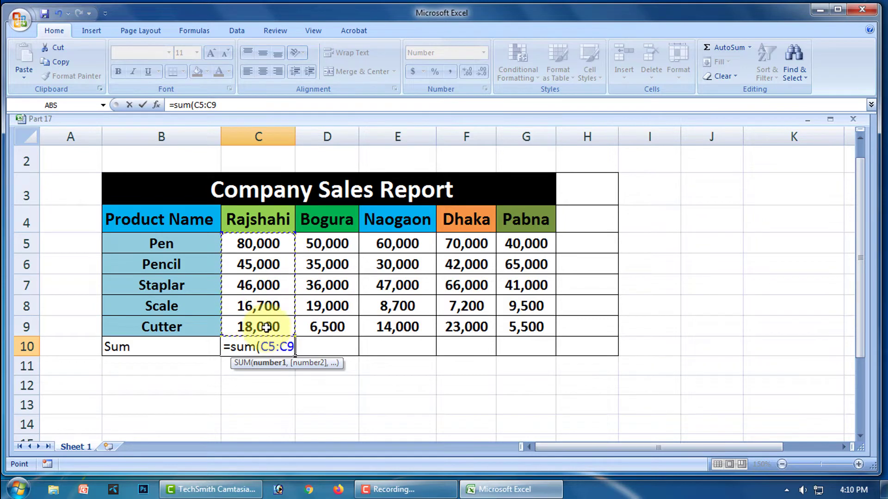
{"action": "type", "text": ")"}
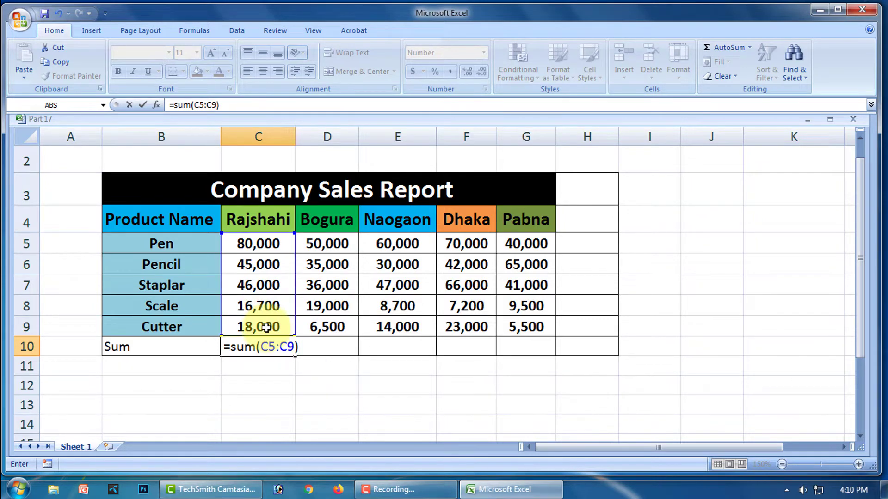
{"action": "key", "text": "Return"}
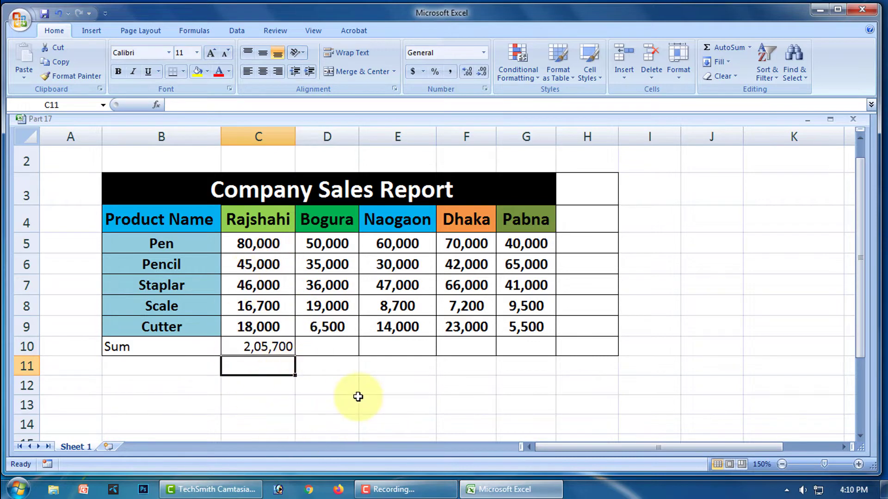
Step: Delete the manually entered SUM formula from cell C10
{"action": "left_click", "coordinate": [269, 347]}
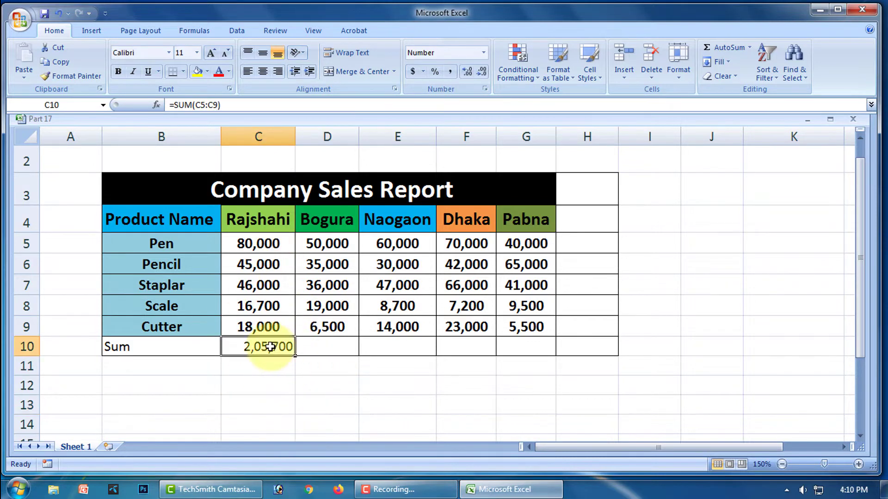
{"action": "key", "text": "Delete"}
{"action": "left_click", "coordinate": [367, 419]}
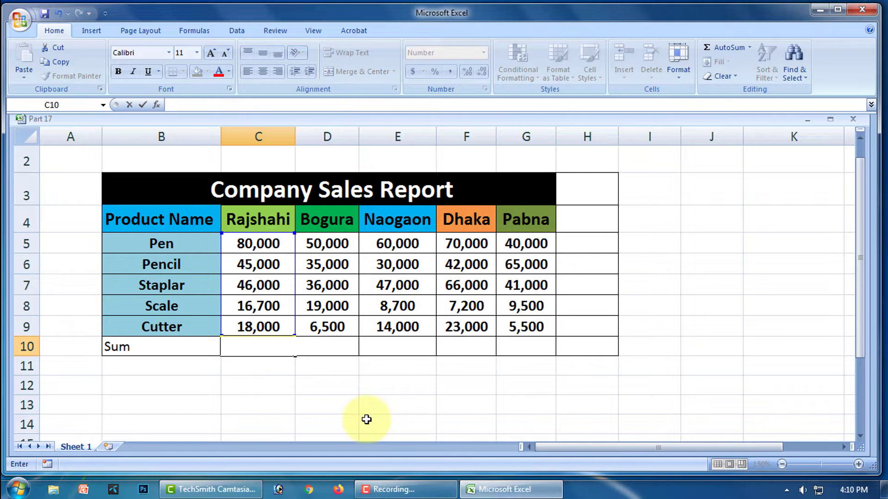
Step: Insert the total of C5:C9 in the empty cell C10 with AutoSum's Sum function
{"action": "left_click", "coordinate": [264, 348]}
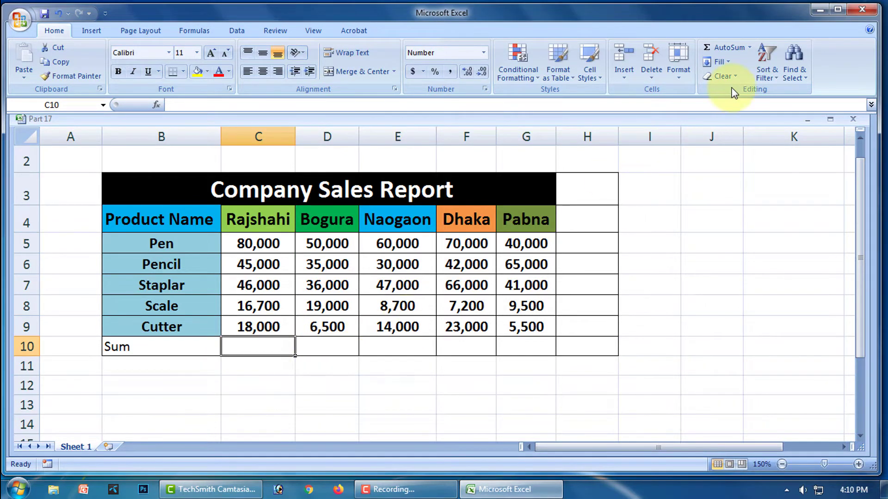
{"action": "left_click", "coordinate": [750, 48]}
{"action": "left_click", "coordinate": [735, 63]}
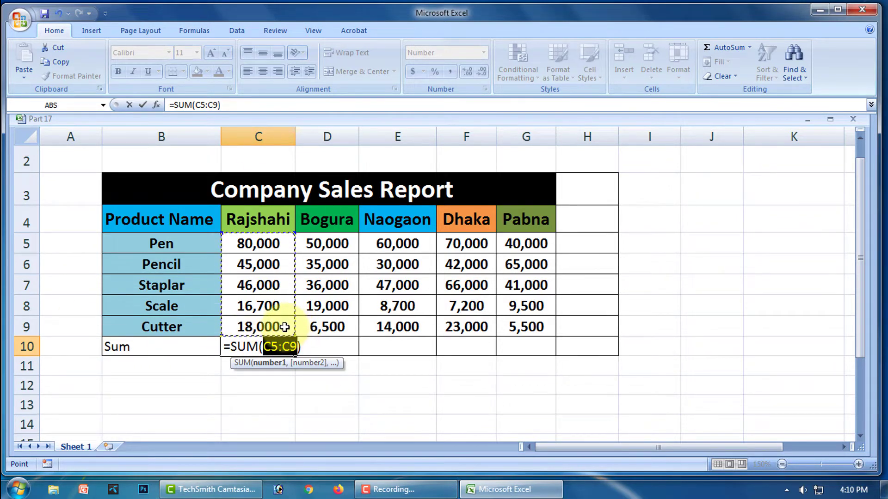
{"action": "key", "text": "Return"}
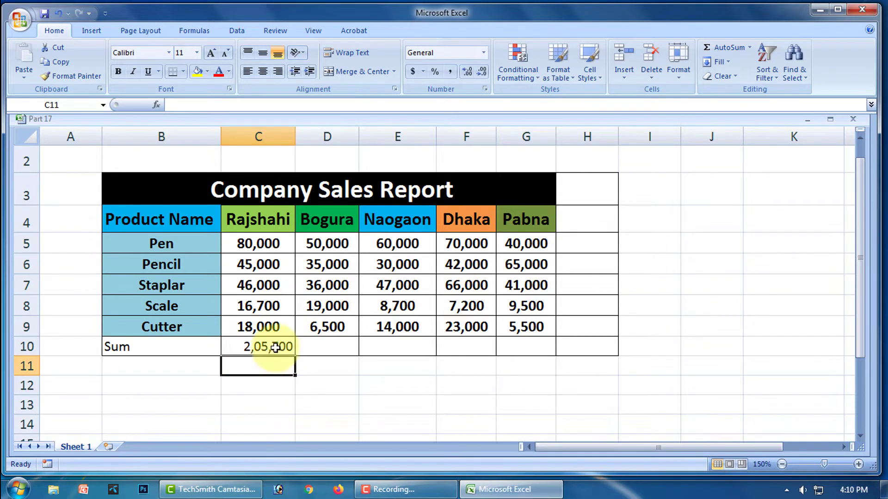
{"action": "left_click", "coordinate": [345, 384]}
Step: Remove the AutoSum formula from cell C10
{"action": "left_click", "coordinate": [263, 349]}
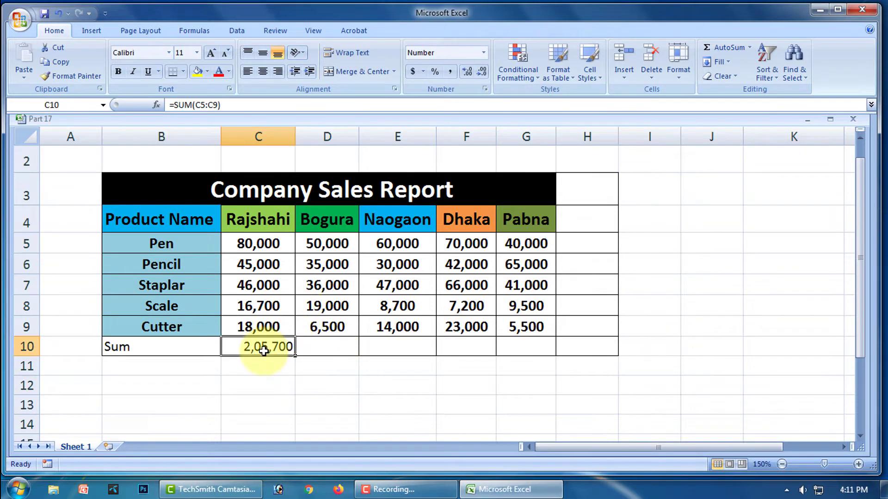
{"action": "key", "text": "BackSpace"}
{"action": "left_click", "coordinate": [411, 400]}
Step: Total the Rajshahi column by applying AutoSum's Sum to C5:C10, and fill the C10 formula across through G10
{"action": "left_click_drag", "start_coordinate": [258, 243], "coordinate": [259, 349]}
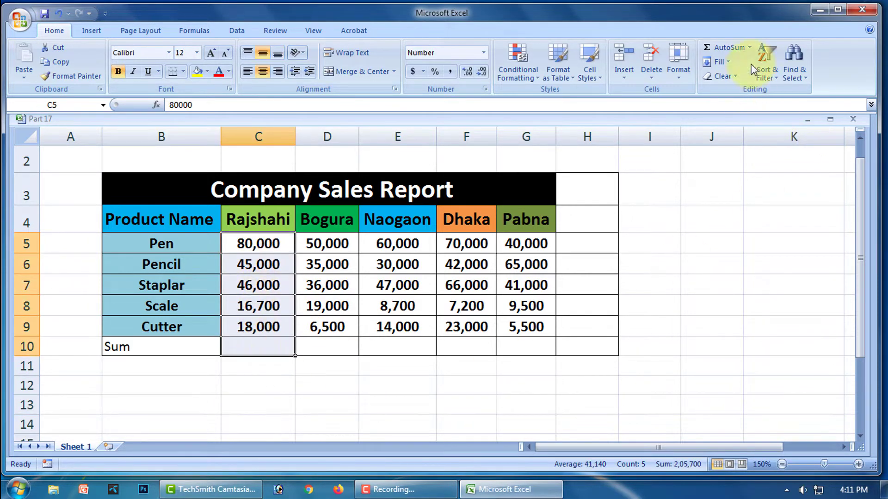
{"action": "left_click", "coordinate": [749, 47]}
{"action": "left_click", "coordinate": [732, 64]}
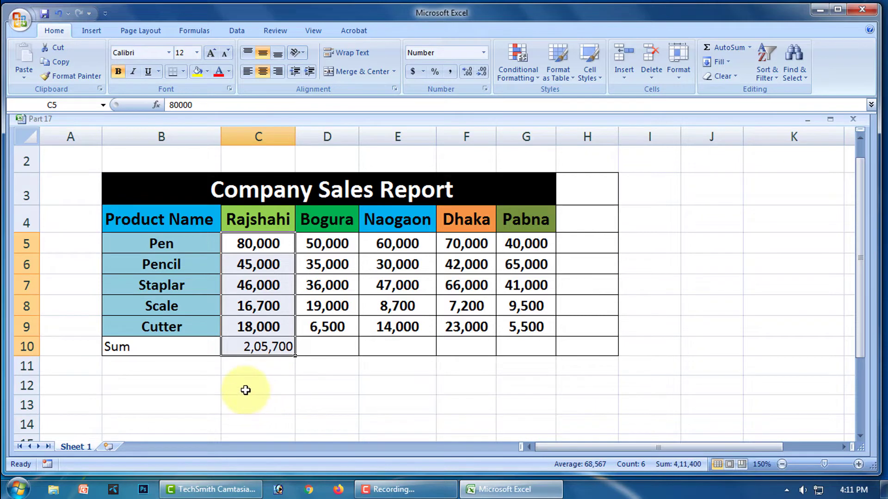
{"action": "left_click", "coordinate": [245, 388]}
{"action": "left_click", "coordinate": [261, 348]}
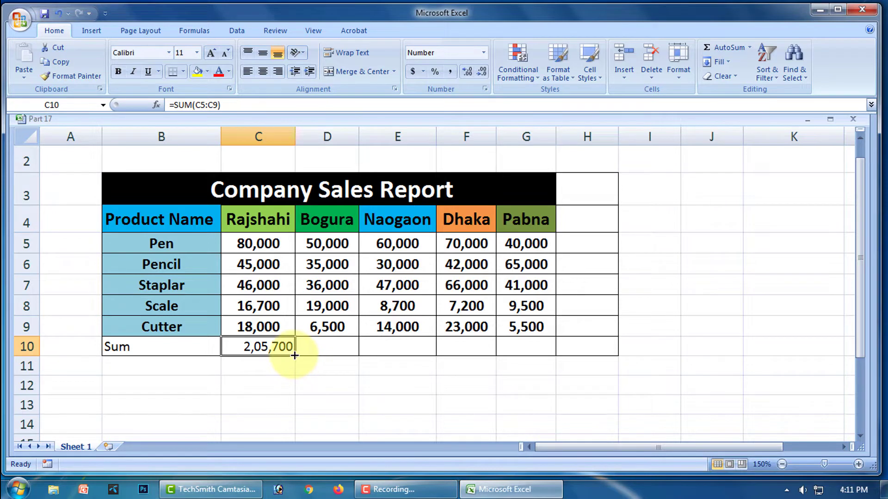
{"action": "left_click_drag", "start_coordinate": [295, 356], "coordinate": [532, 353]}
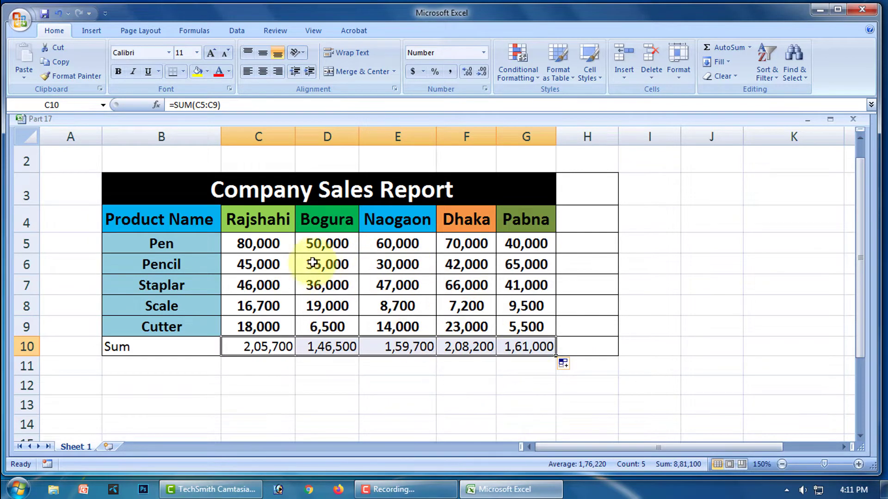
Step: Total the Pen row by applying AutoSum's Sum to C5:H5, and fill the H5 formula down through H9
{"action": "left_click_drag", "start_coordinate": [259, 245], "coordinate": [578, 242]}
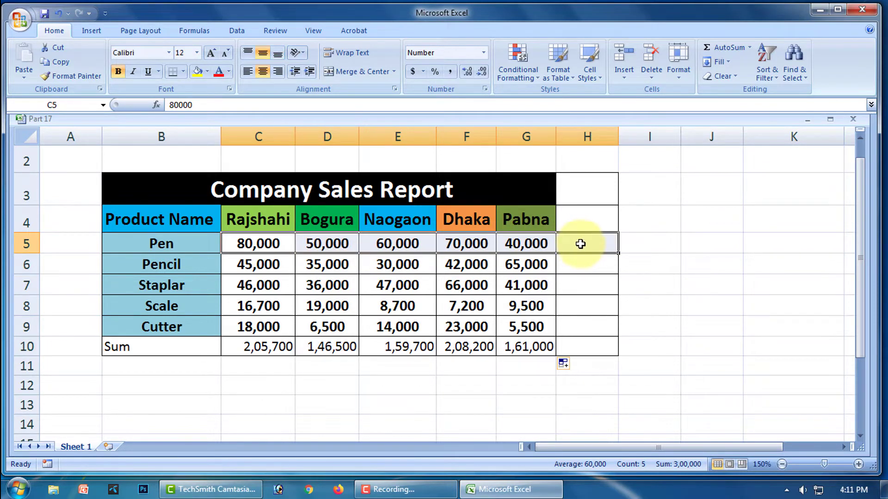
{"action": "left_click", "coordinate": [750, 47]}
{"action": "left_click", "coordinate": [735, 66]}
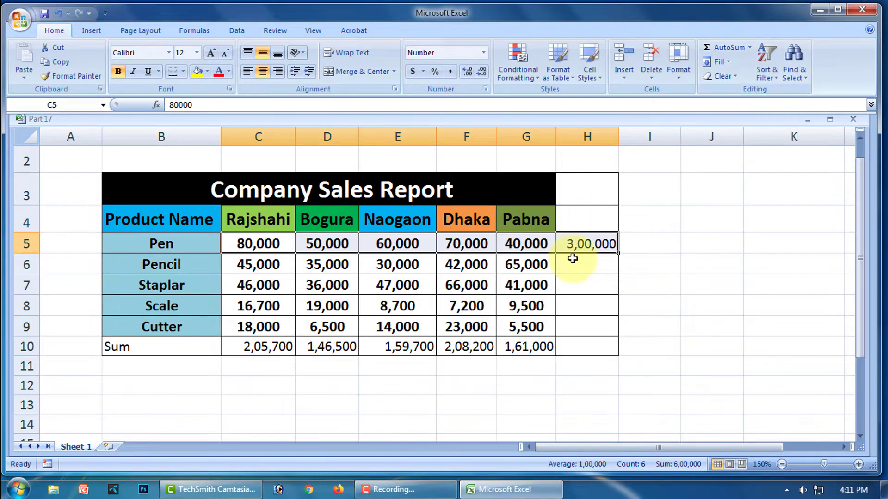
{"action": "left_click", "coordinate": [707, 263]}
{"action": "left_click", "coordinate": [595, 246]}
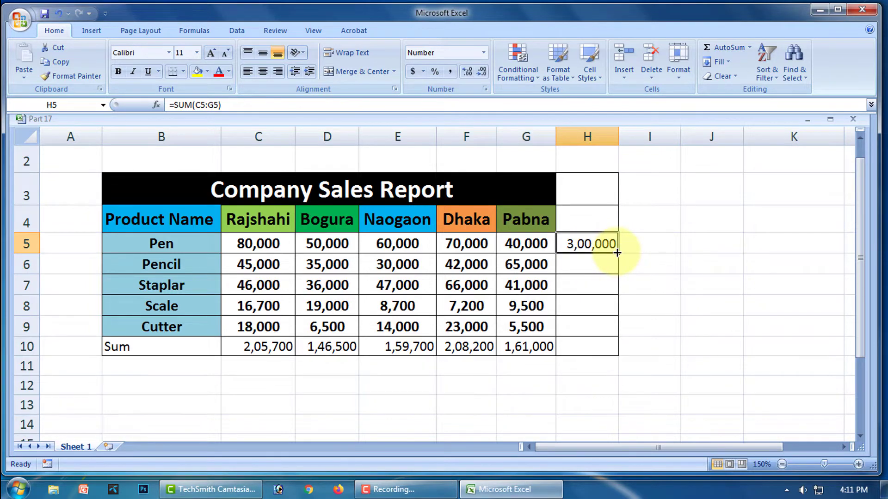
{"action": "left_click_drag", "start_coordinate": [617, 253], "coordinate": [615, 334]}
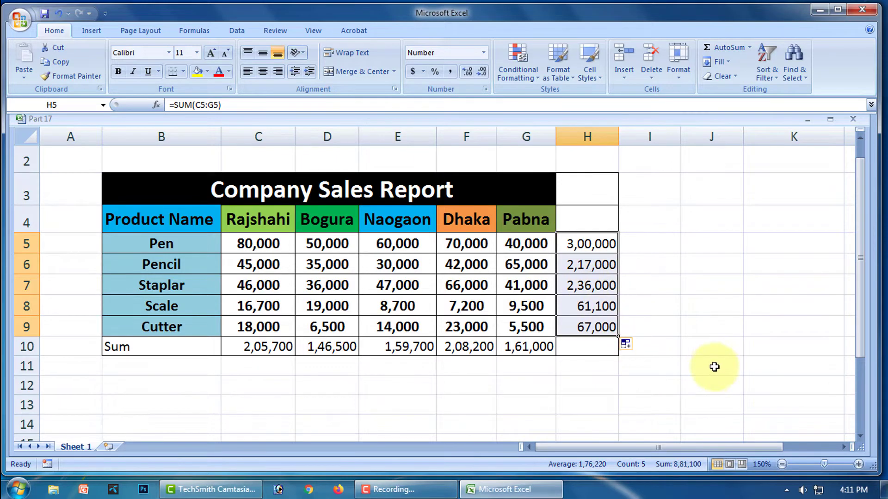
{"action": "left_click", "coordinate": [714, 349]}
Step: Clear only the contents of the row totals in H5:H9 and the column totals in C10:G10
{"action": "left_click_drag", "start_coordinate": [595, 245], "coordinate": [595, 326]}
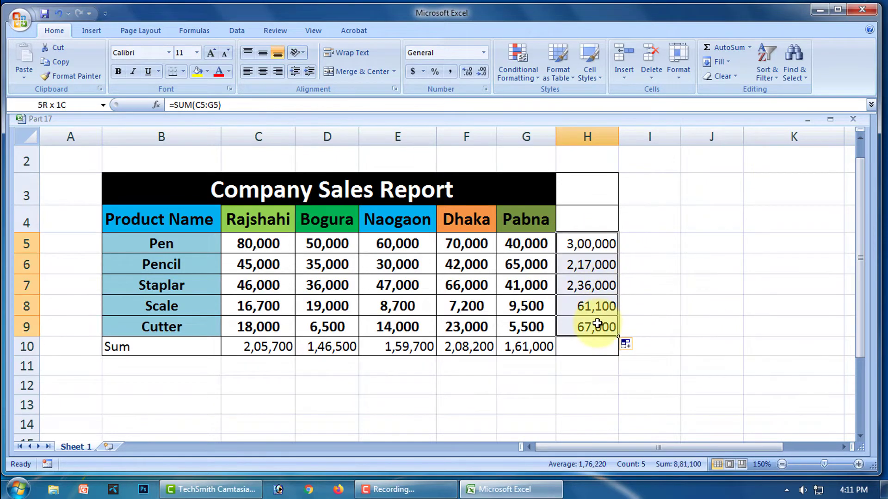
{"action": "left_click", "coordinate": [735, 78]}
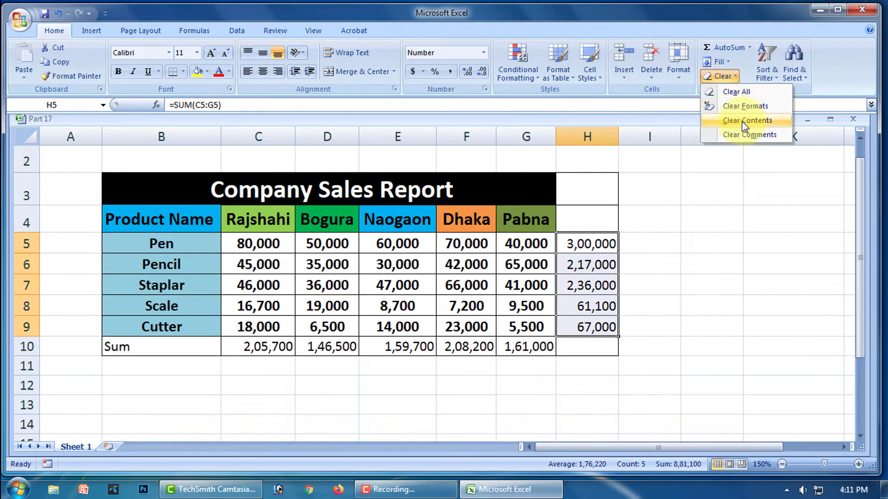
{"action": "left_click", "coordinate": [742, 121]}
{"action": "left_click", "coordinate": [712, 305]}
{"action": "left_click_drag", "start_coordinate": [253, 352], "coordinate": [532, 346]}
{"action": "left_click", "coordinate": [733, 79]}
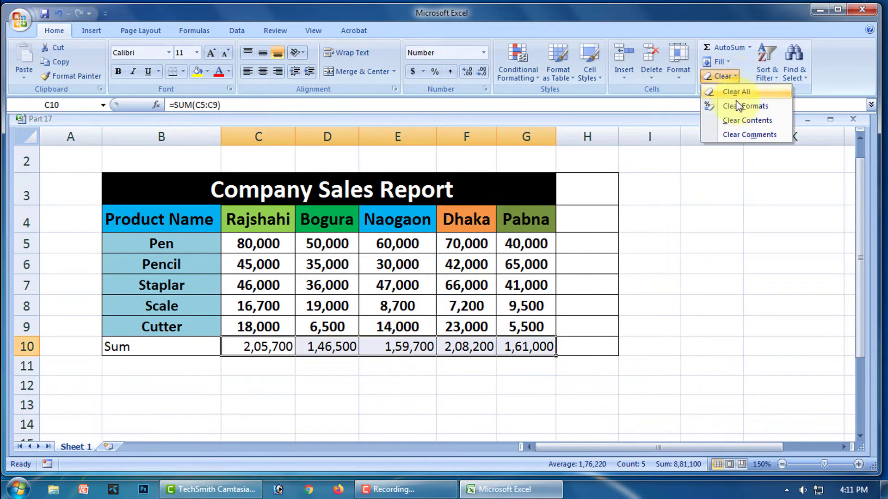
{"action": "left_click", "coordinate": [743, 120]}
{"action": "left_click", "coordinate": [606, 365]}
Step: Delete the Sum label from cell B10
{"action": "left_click", "coordinate": [134, 348]}
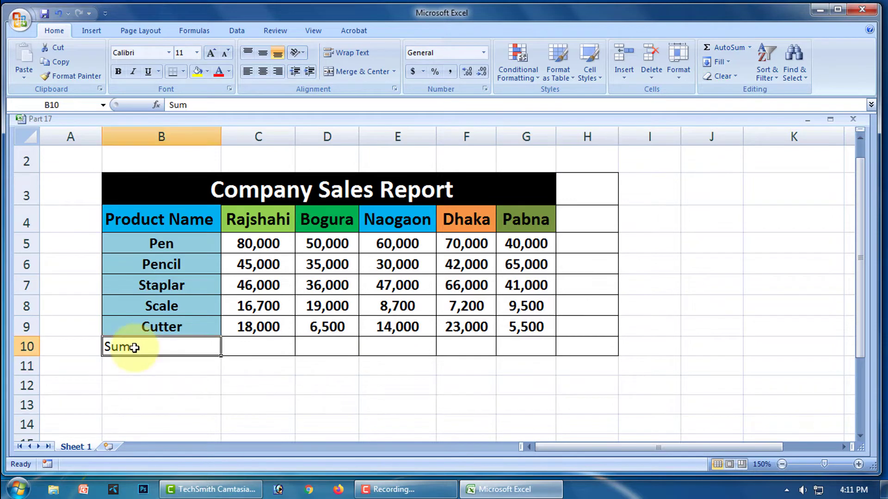
{"action": "key", "text": "Delete"}
{"action": "left_click", "coordinate": [276, 397]}
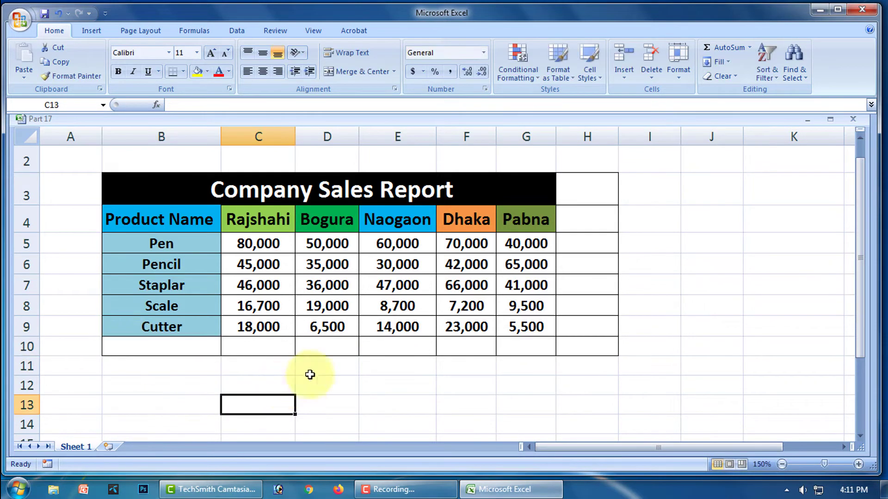
Step: Enter the label Average in cell B10 below the product names
{"action": "left_click", "coordinate": [750, 47]}
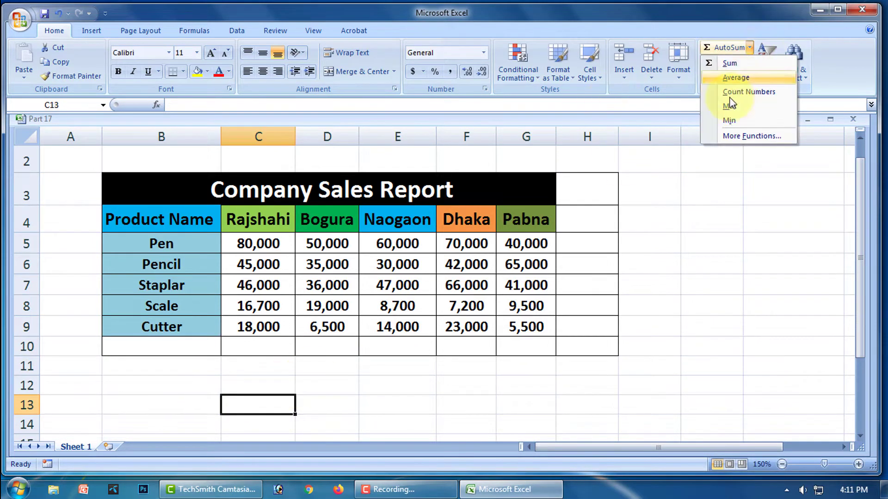
{"action": "left_click", "coordinate": [726, 203]}
{"action": "left_click", "coordinate": [149, 350]}
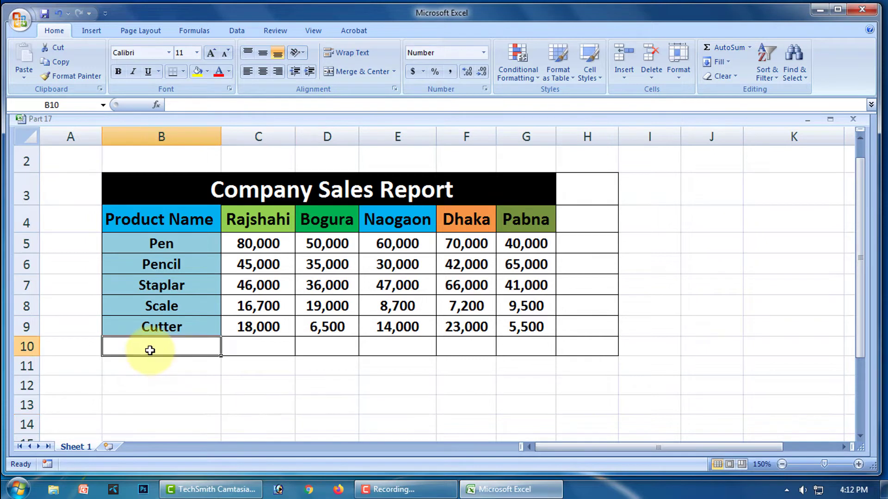
{"action": "type", "text": "Average"}
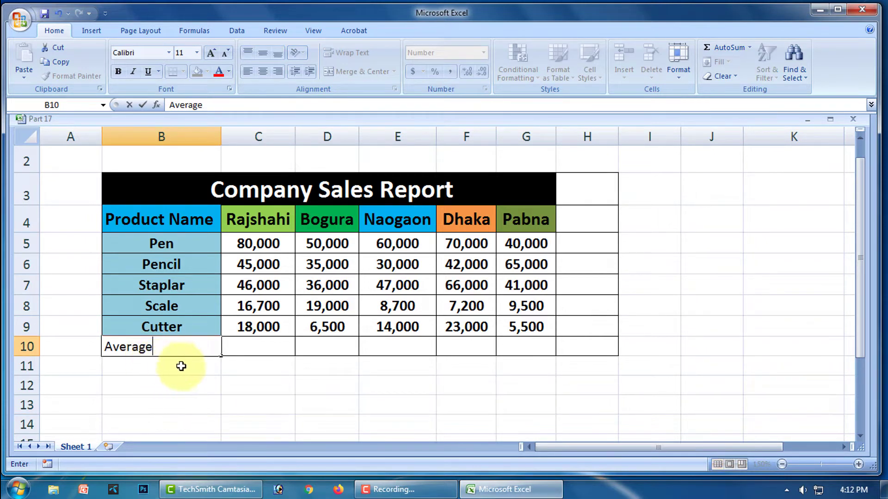
{"action": "left_click", "coordinate": [242, 354]}
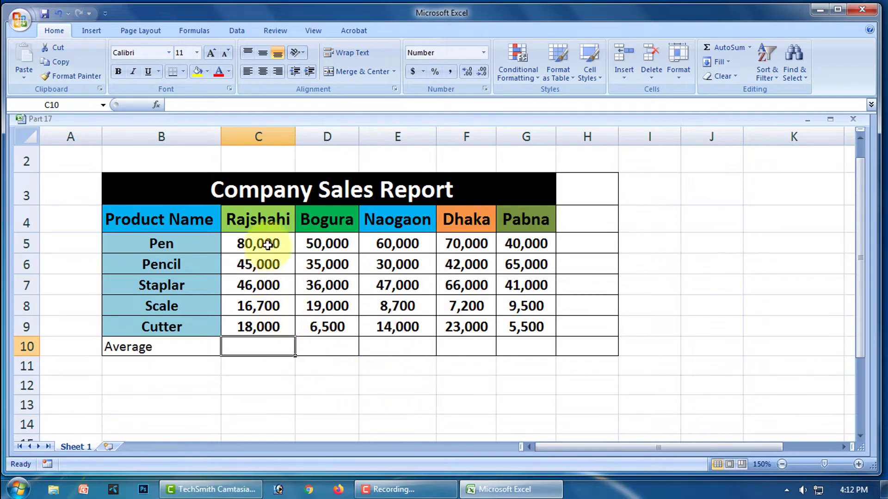
Step: Dismiss the Windows color scheme prompt and select the Rajshahi figures in C5:C9 to check their sum and count
{"action": "left_click_drag", "start_coordinate": [268, 245], "coordinate": [270, 308]}
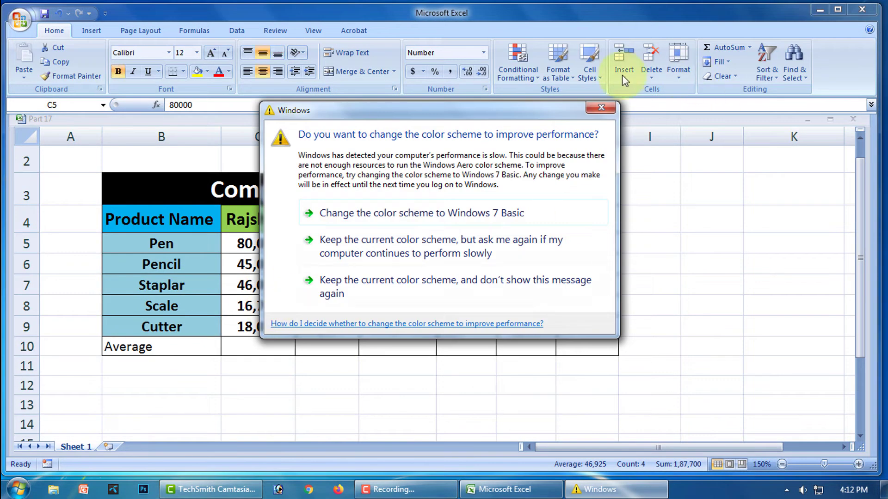
{"action": "left_click", "coordinate": [600, 107]}
{"action": "left_click_drag", "start_coordinate": [258, 243], "coordinate": [277, 331]}
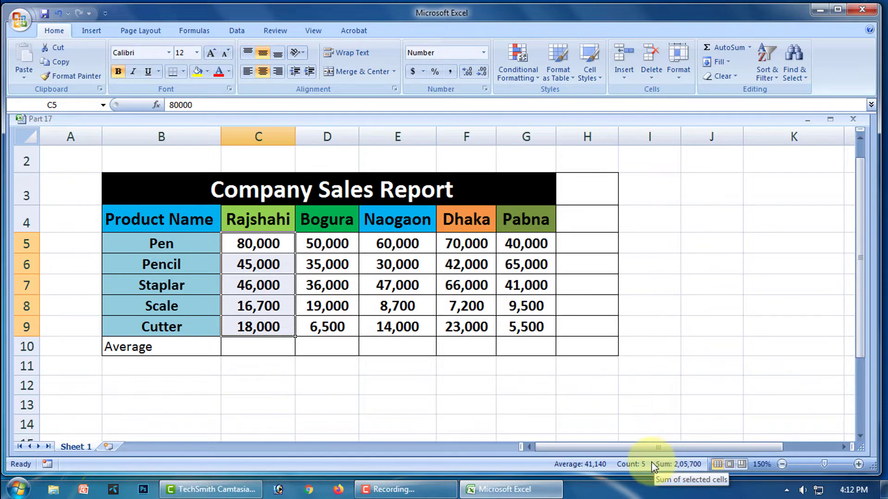
Step: Open Calculator and divide the Rajshahi sum of 205700 by 5 to work out the average
{"action": "left_click", "coordinate": [18, 488]}
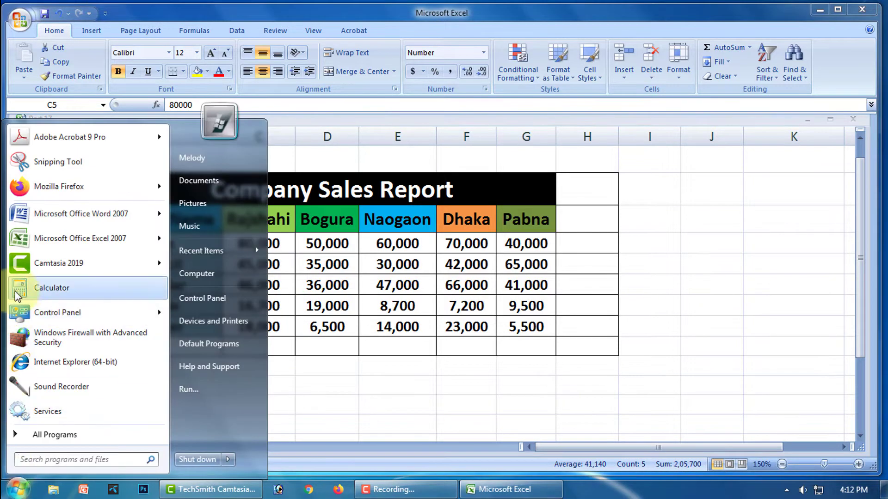
{"action": "left_click", "coordinate": [18, 295]}
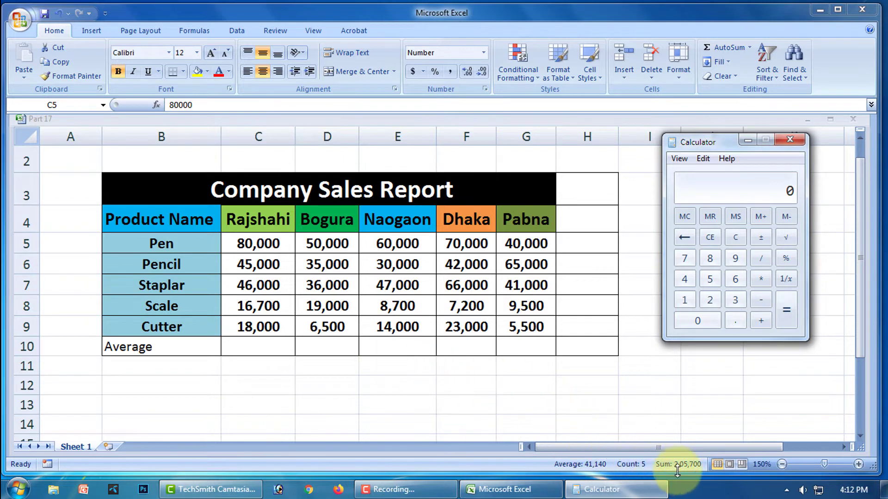
{"action": "left_click", "coordinate": [710, 300]}
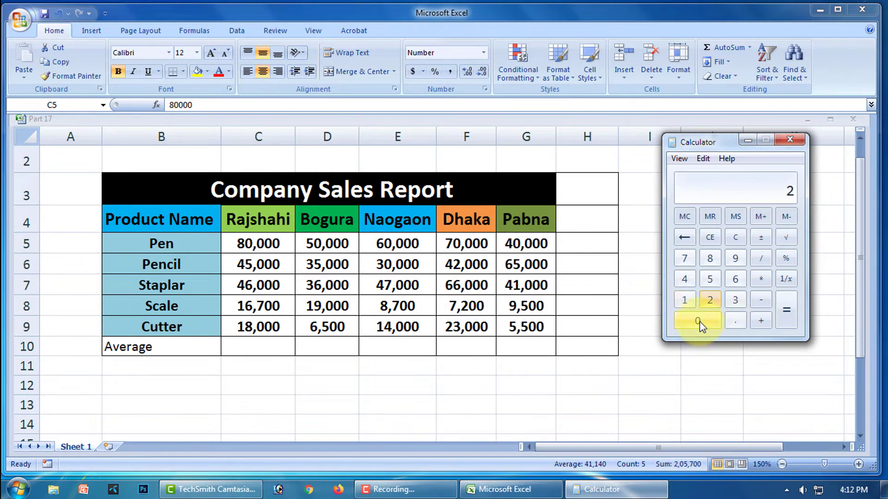
{"action": "left_click", "coordinate": [698, 321]}
{"action": "left_click", "coordinate": [710, 280]}
{"action": "left_click", "coordinate": [698, 319]}
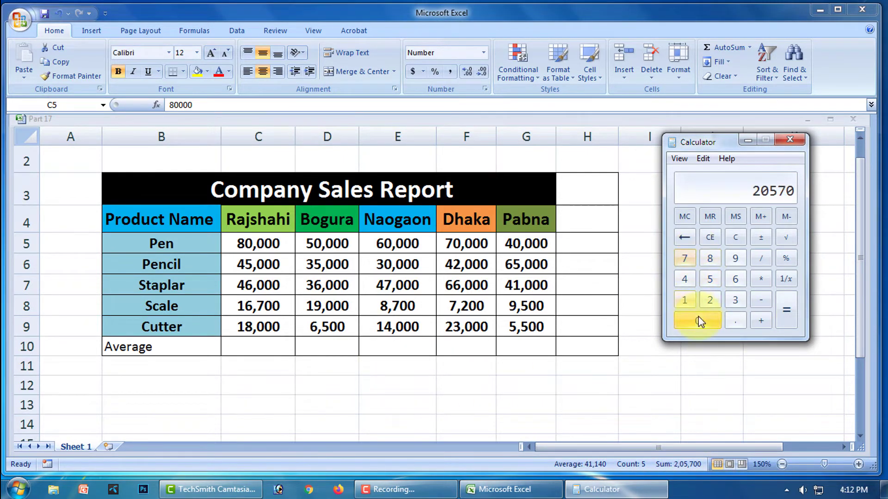
{"action": "left_click", "coordinate": [698, 317]}
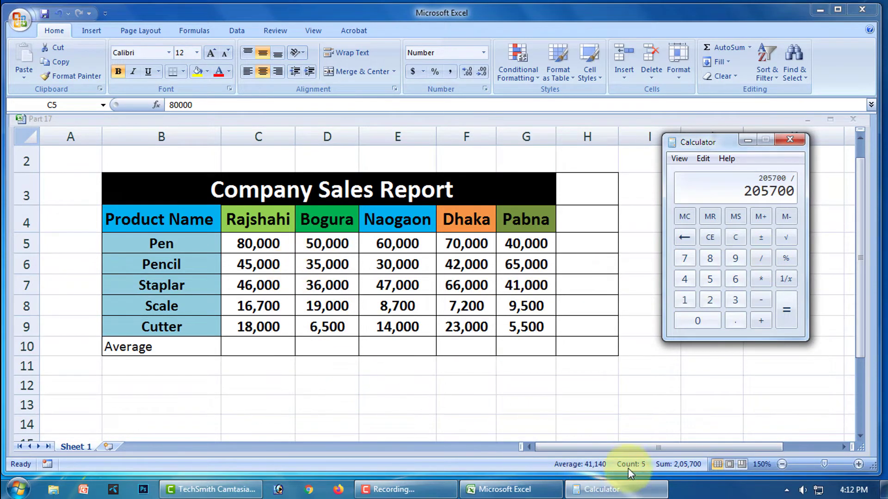
{"action": "left_click", "coordinate": [707, 277]}
{"action": "left_click", "coordinate": [789, 310]}
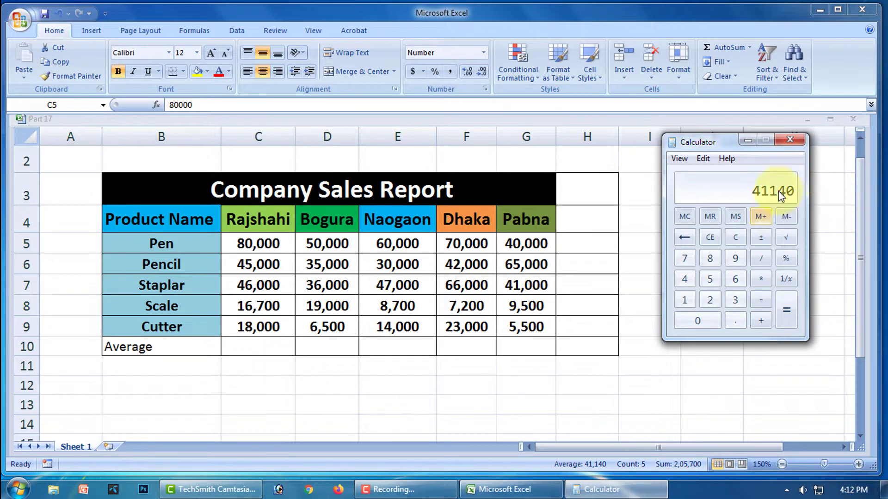
Step: Switch back to Excel and enter the formula =average(C5:C9) in cell C10
{"action": "left_click", "coordinate": [385, 394]}
{"action": "left_click", "coordinate": [261, 350]}
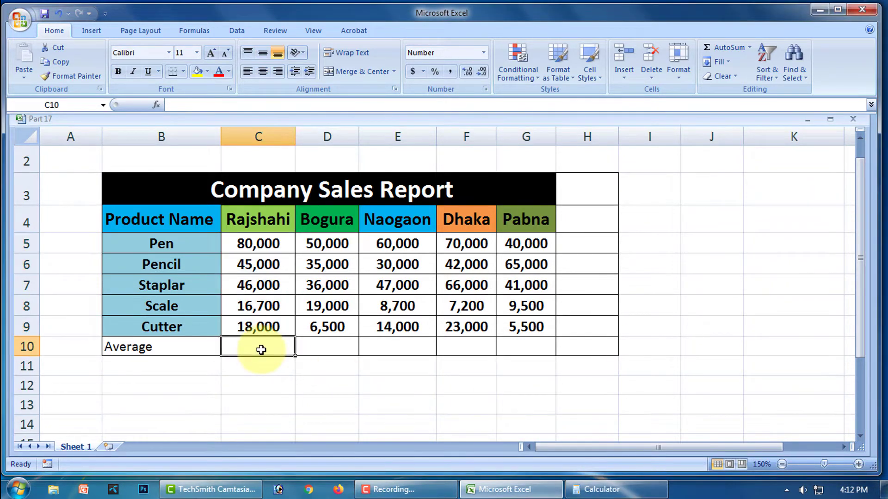
{"action": "type", "text": "="}
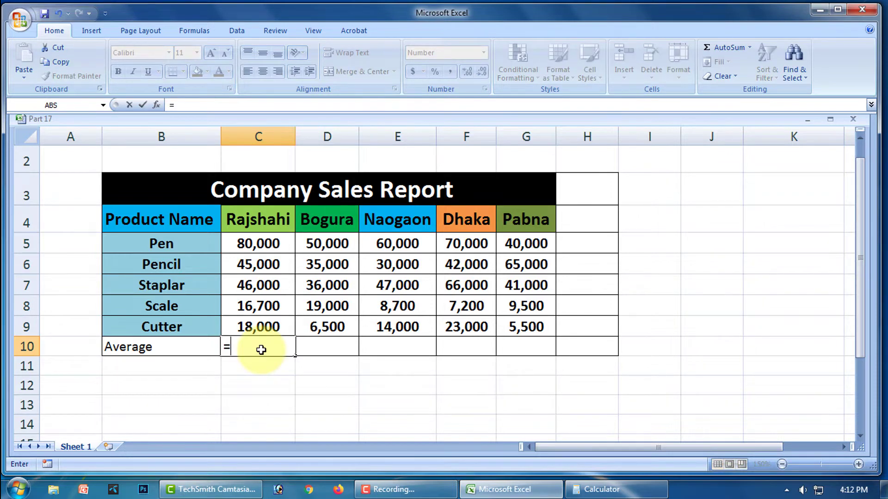
{"action": "type", "text": "average"}
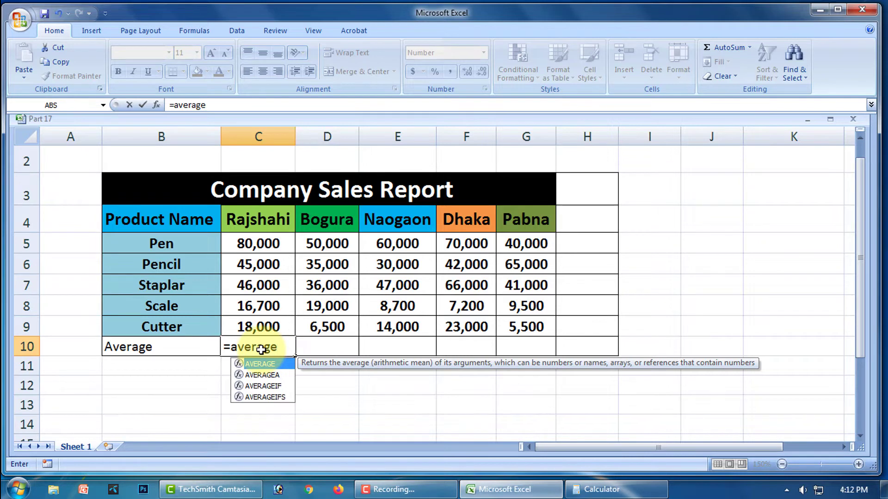
{"action": "type", "text": "("}
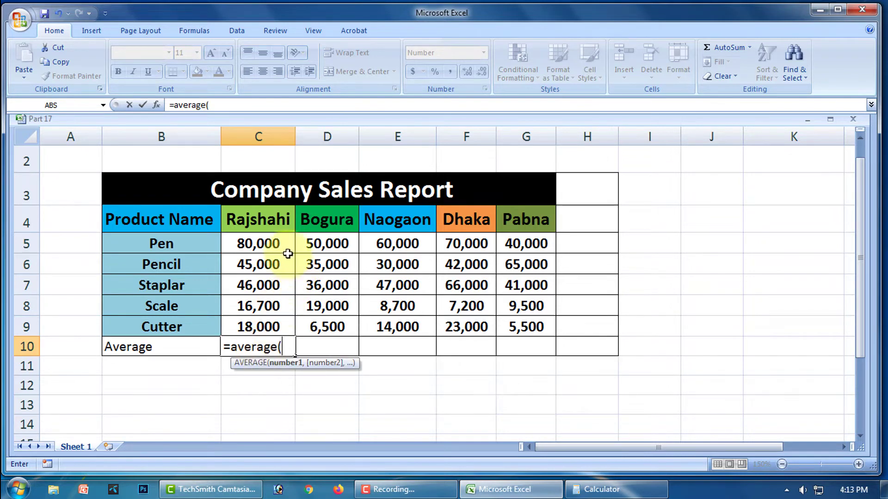
{"action": "left_click_drag", "start_coordinate": [256, 242], "coordinate": [272, 326]}
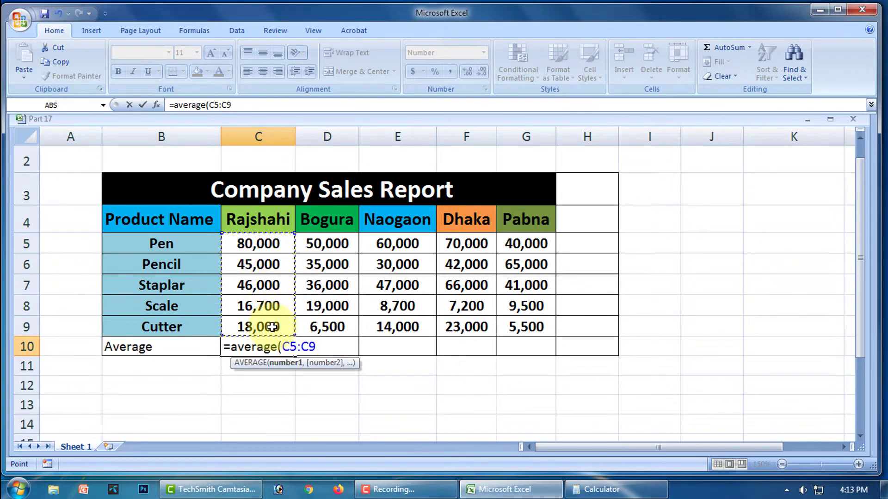
{"action": "type", "text": ")"}
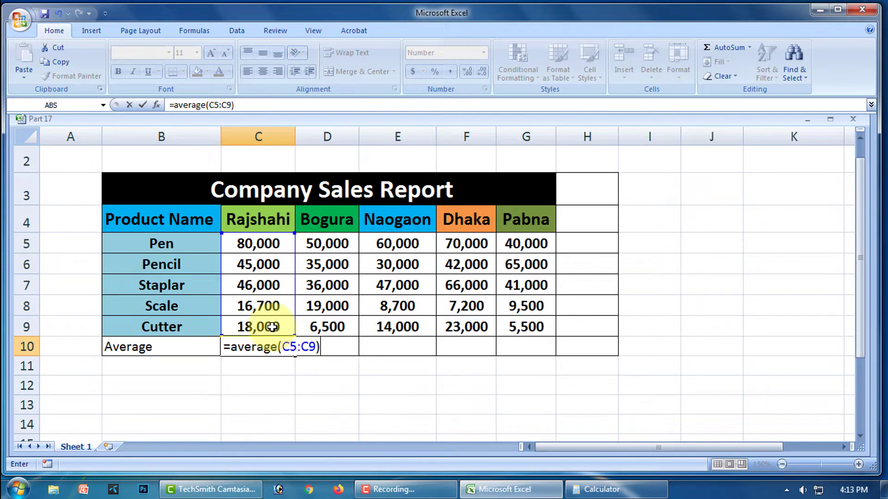
{"action": "key", "text": "Return"}
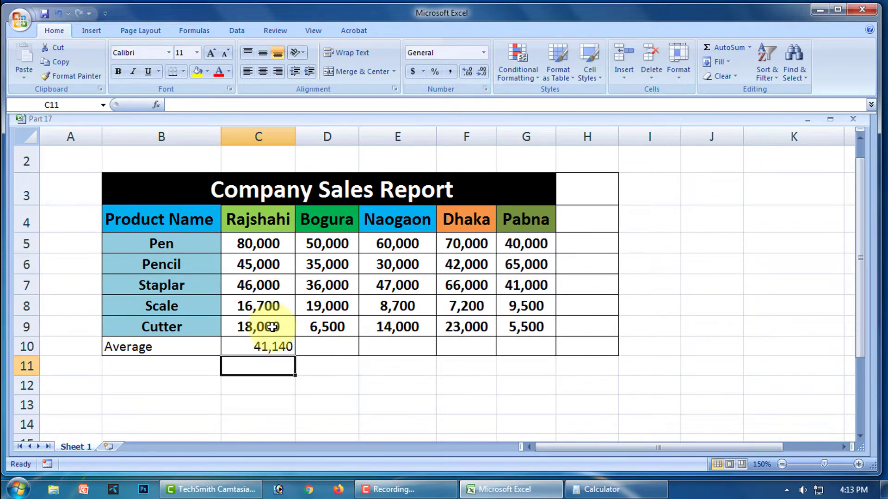
Step: Clear the formula in C10 and average the Rajshahi column by applying AutoSum's Average to C5:C10
{"action": "left_click", "coordinate": [275, 347]}
{"action": "key", "text": "BackSpace"}
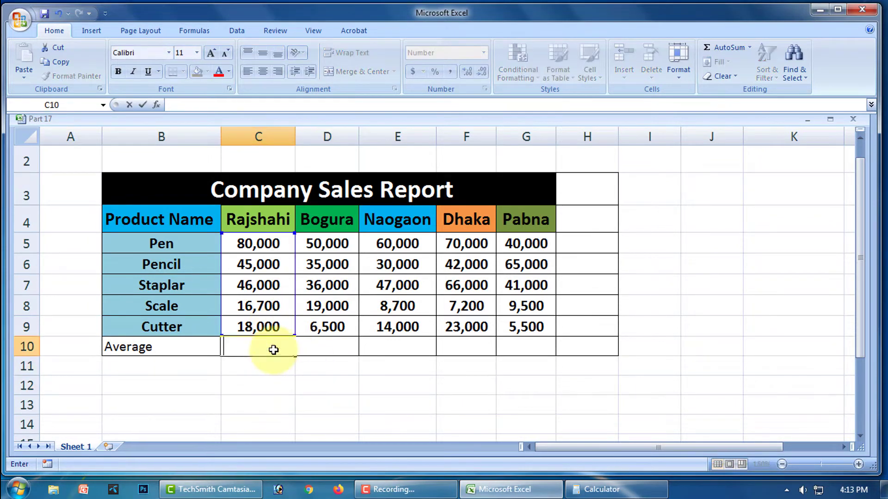
{"action": "left_click_drag", "start_coordinate": [259, 241], "coordinate": [260, 350]}
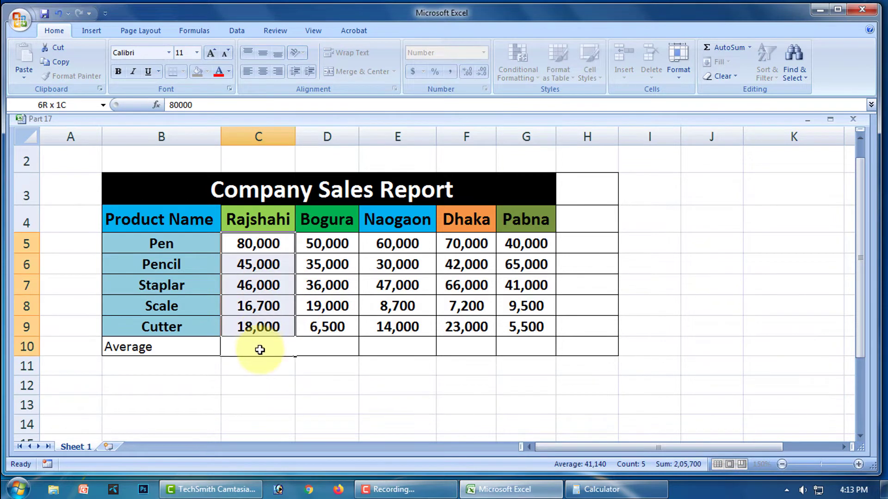
{"action": "left_click", "coordinate": [750, 47]}
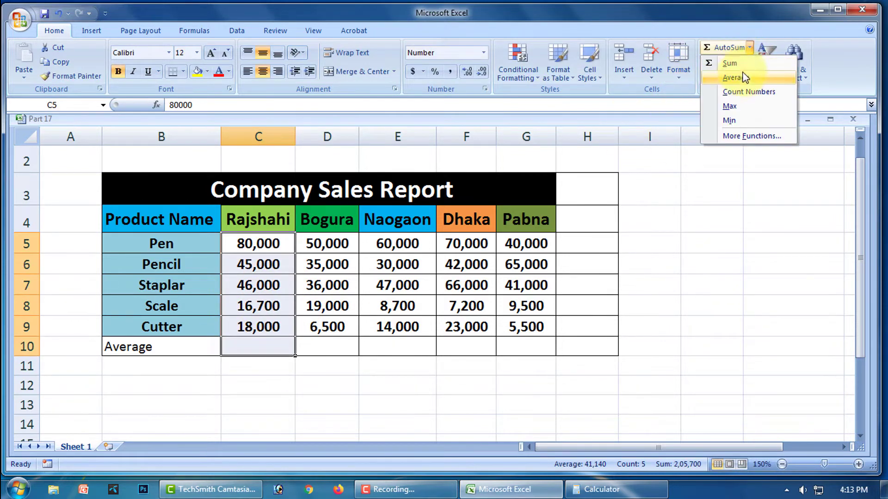
{"action": "left_click", "coordinate": [735, 78]}
{"action": "left_click", "coordinate": [270, 378]}
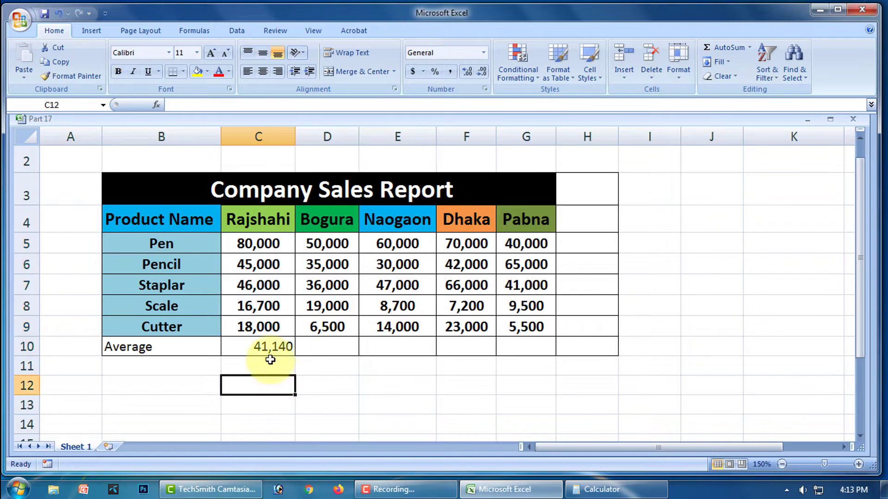
Step: Fill the average formula from C10 across through G10
{"action": "left_click", "coordinate": [264, 348]}
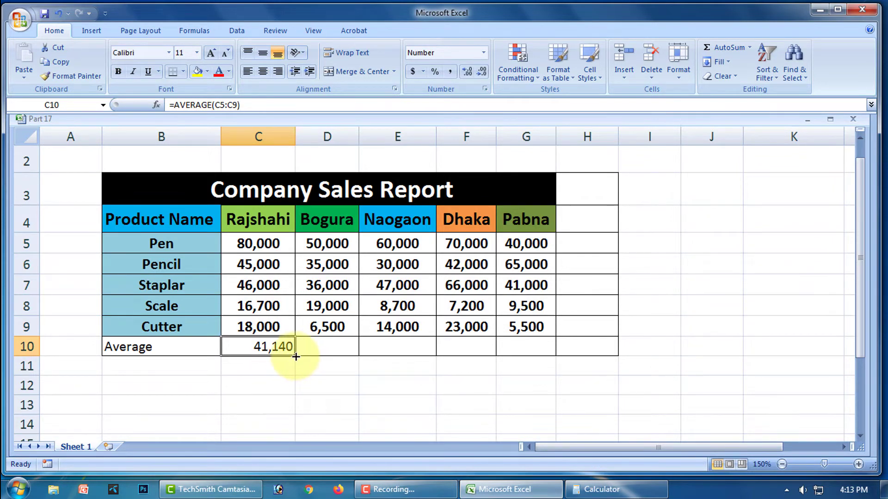
{"action": "left_click_drag", "start_coordinate": [296, 356], "coordinate": [543, 355]}
{"action": "left_click", "coordinate": [526, 389]}
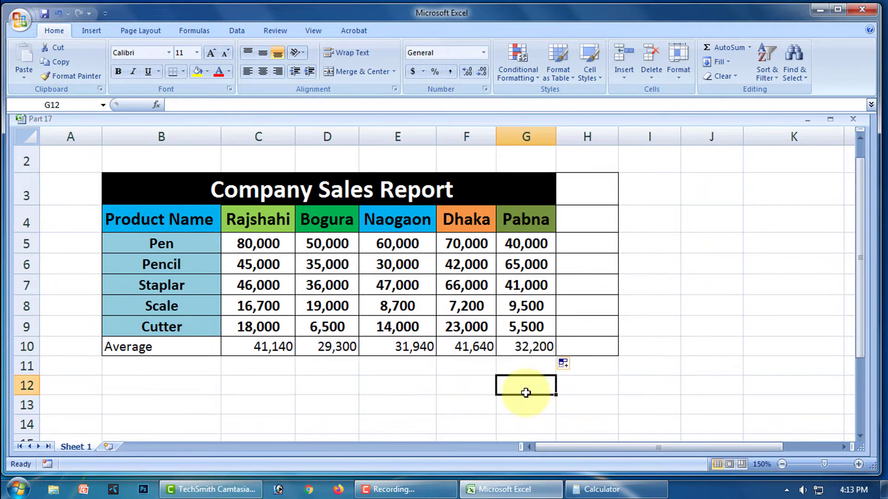
Step: Average the Pen row by applying AutoSum's Average to C5:H5, and fill the H5 formula down through H9
{"action": "left_click_drag", "start_coordinate": [242, 247], "coordinate": [583, 248]}
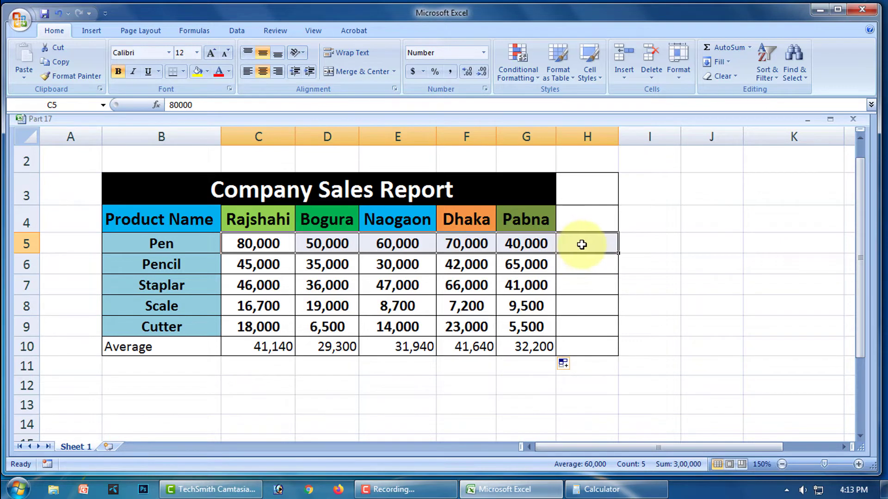
{"action": "left_click", "coordinate": [749, 47]}
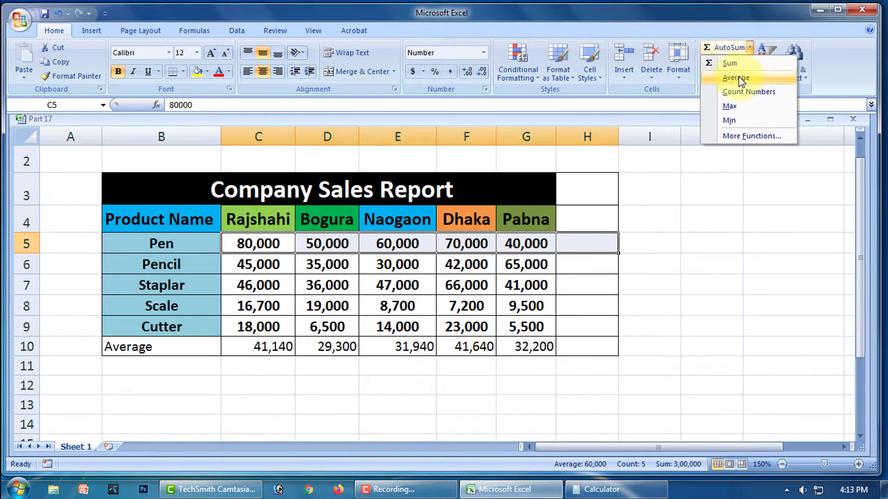
{"action": "left_click", "coordinate": [739, 78]}
{"action": "left_click", "coordinate": [681, 292]}
{"action": "left_click", "coordinate": [594, 242]}
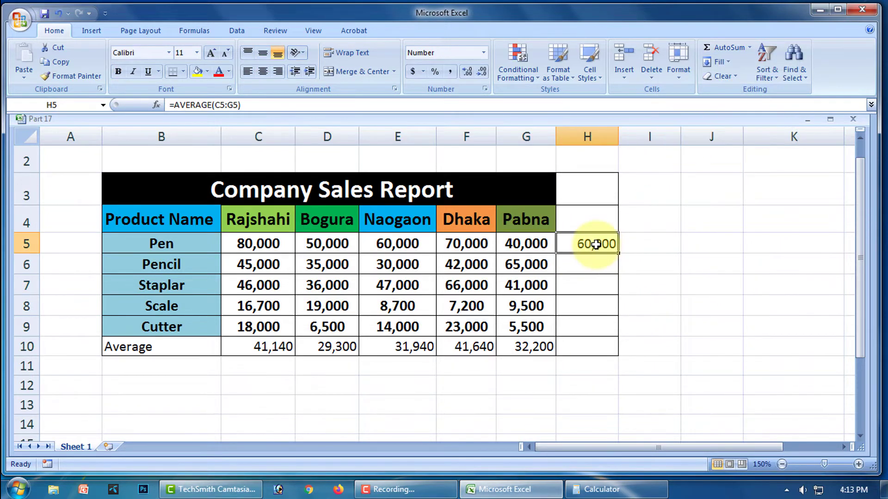
{"action": "left_click_drag", "start_coordinate": [618, 253], "coordinate": [622, 336]}
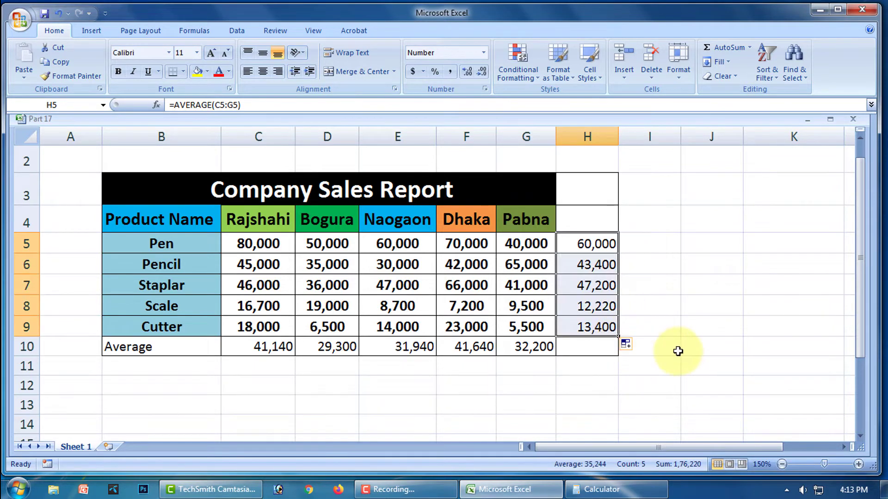
{"action": "left_click", "coordinate": [718, 324]}
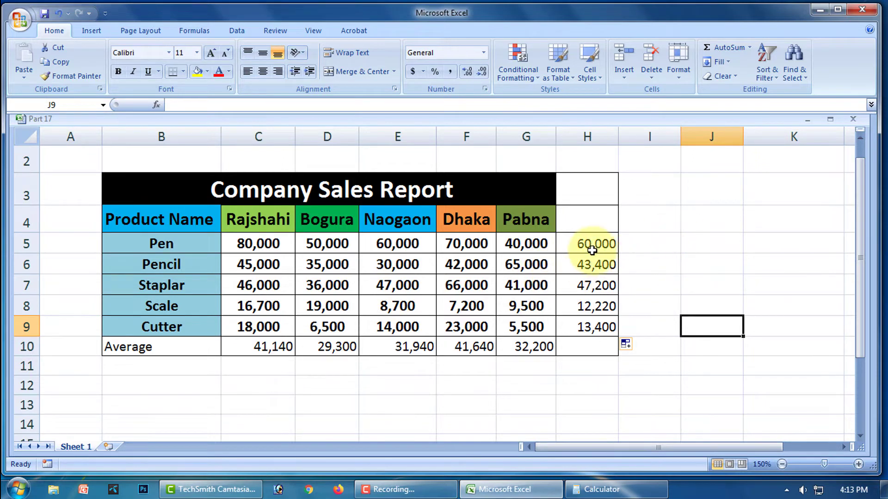
Step: Clear only the contents of the row averages in H5:H9 and the column averages in C10:G10
{"action": "left_click_drag", "start_coordinate": [594, 242], "coordinate": [600, 327]}
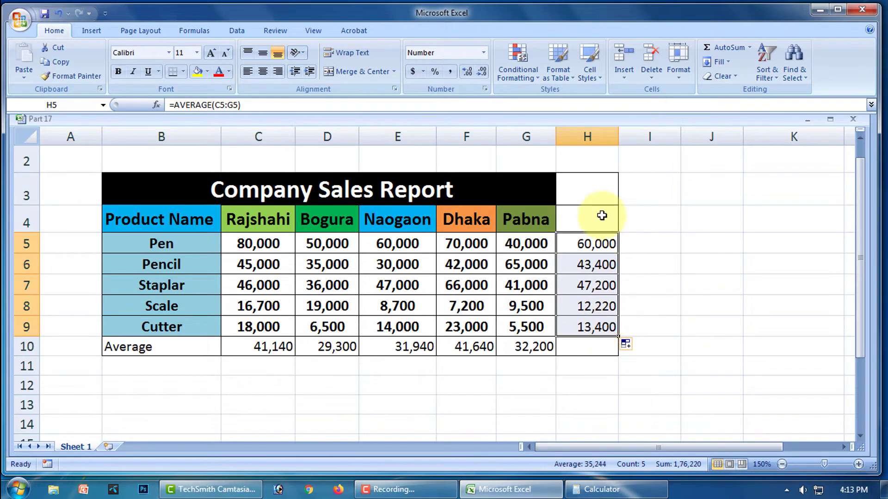
{"action": "left_click", "coordinate": [728, 75]}
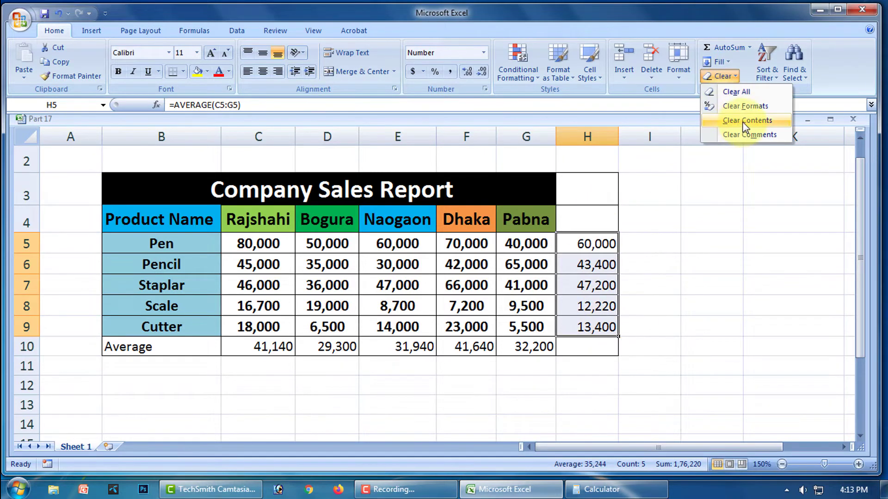
{"action": "left_click", "coordinate": [740, 122]}
{"action": "left_click", "coordinate": [586, 367]}
{"action": "left_click_drag", "start_coordinate": [253, 348], "coordinate": [529, 347]}
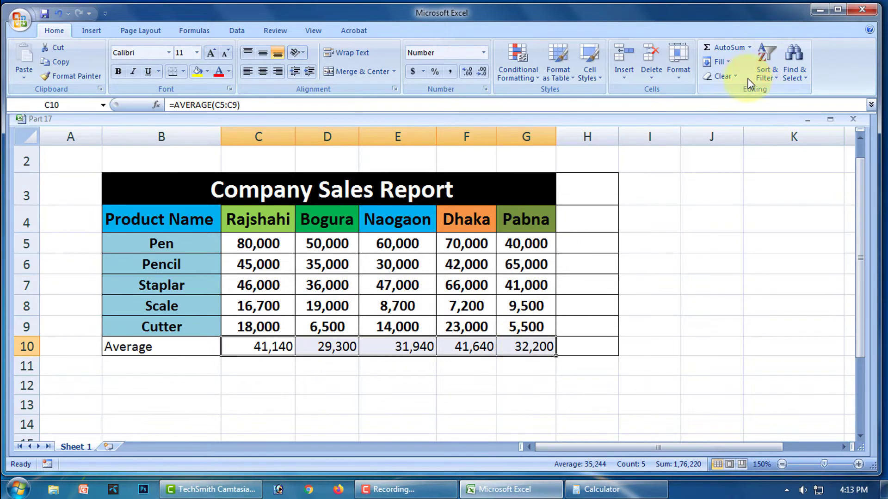
{"action": "left_click", "coordinate": [726, 75]}
{"action": "left_click", "coordinate": [749, 120]}
{"action": "left_click", "coordinate": [369, 384]}
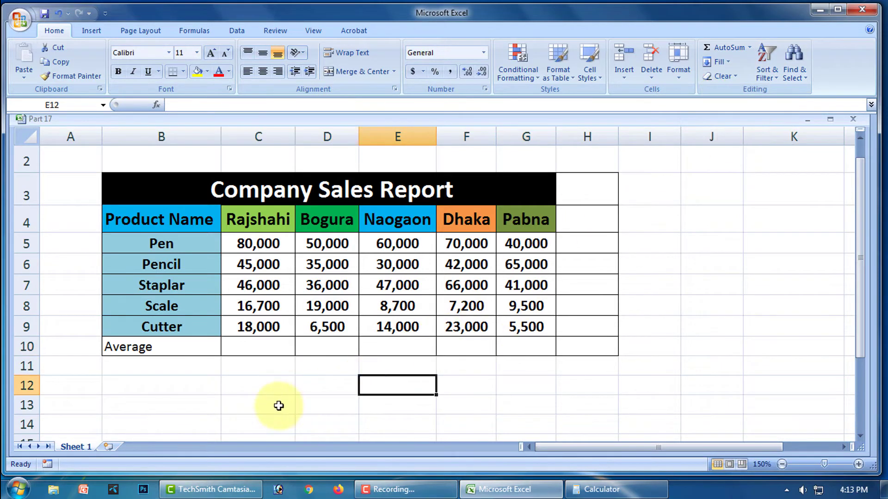
Step: Replace the label in B10 with "Count Numbers"
{"action": "left_click", "coordinate": [134, 348]}
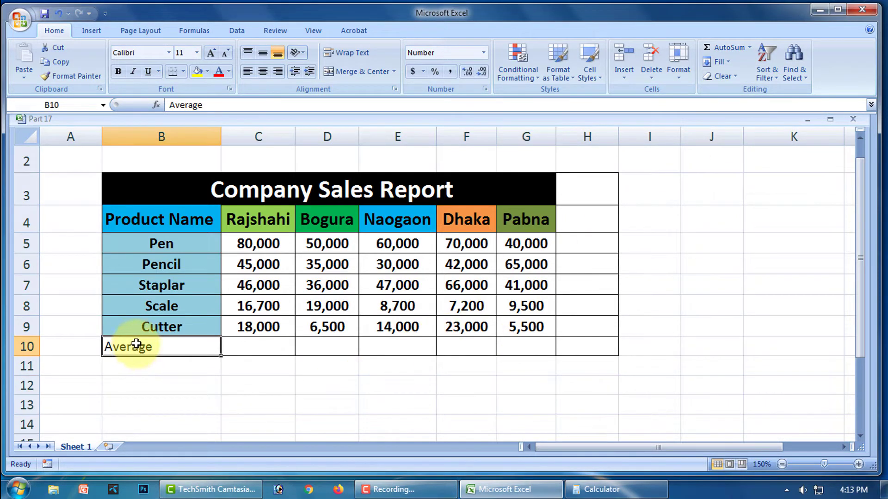
{"action": "key", "text": "Delete"}
{"action": "left_click_drag", "start_coordinate": [323, 406], "coordinate": [407, 405]}
{"action": "left_click", "coordinate": [749, 47]}
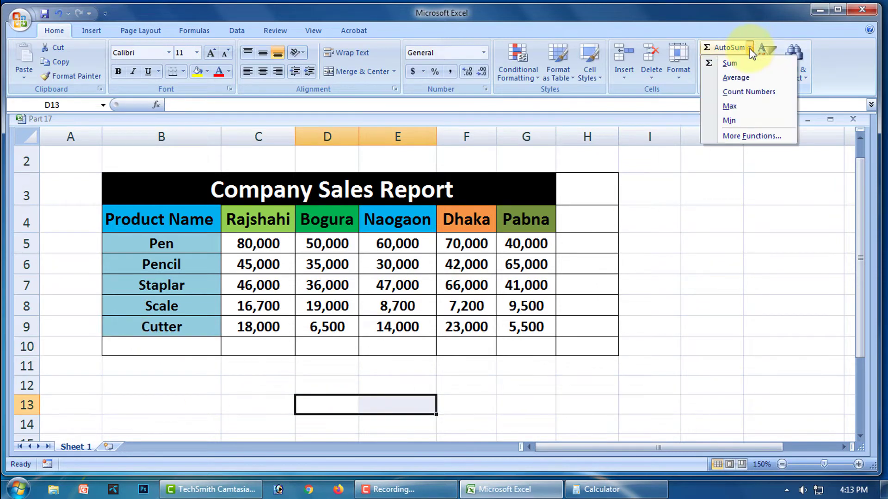
{"action": "left_click", "coordinate": [171, 344]}
{"action": "left_click", "coordinate": [170, 343]}
{"action": "type", "text": "C"}
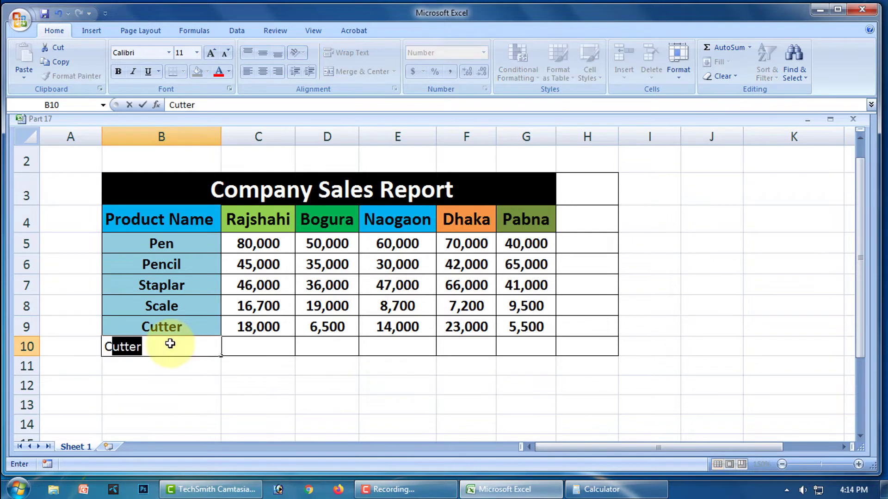
{"action": "type", "text": "ount Numbers"}
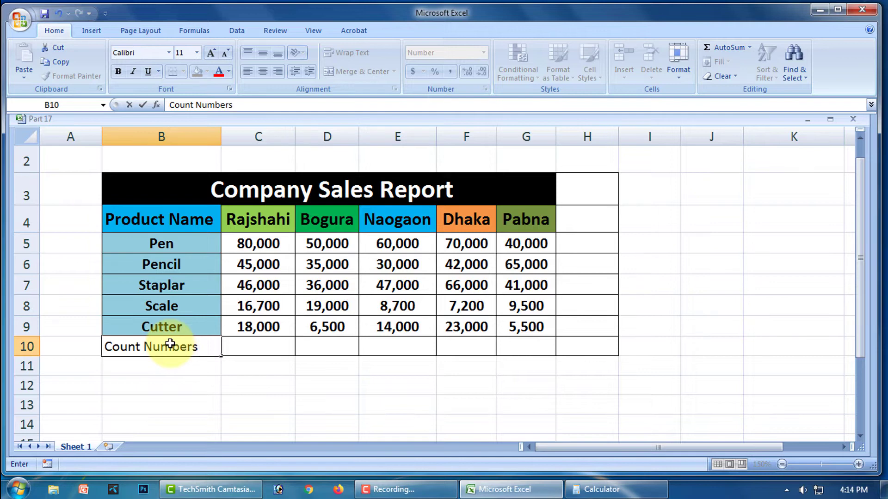
{"action": "left_click", "coordinate": [338, 387]}
Step: Enter the formula =count(C5:C9) in C10 to count the Rajshahi values
{"action": "left_click_drag", "start_coordinate": [254, 243], "coordinate": [255, 329]}
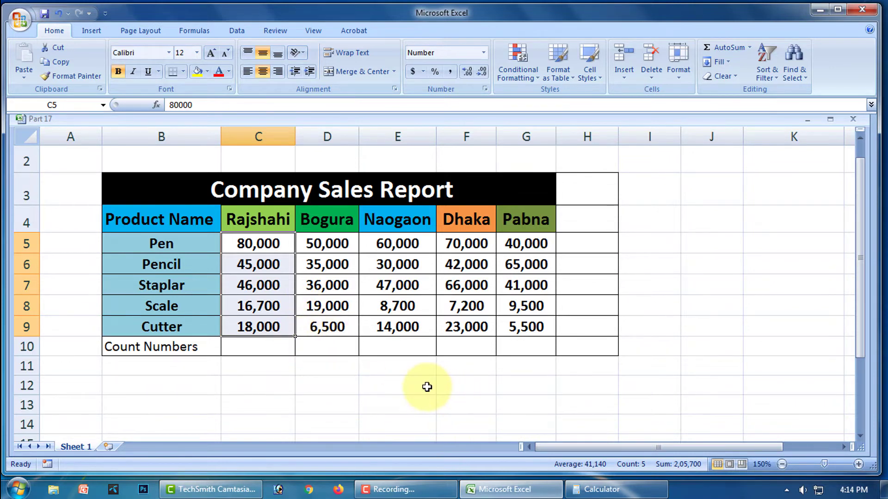
{"action": "left_click", "coordinate": [254, 346]}
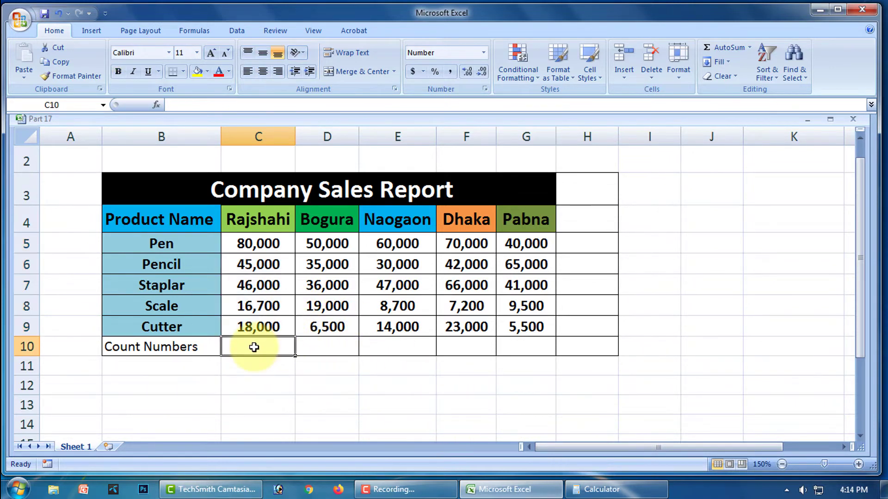
{"action": "type", "text": "="}
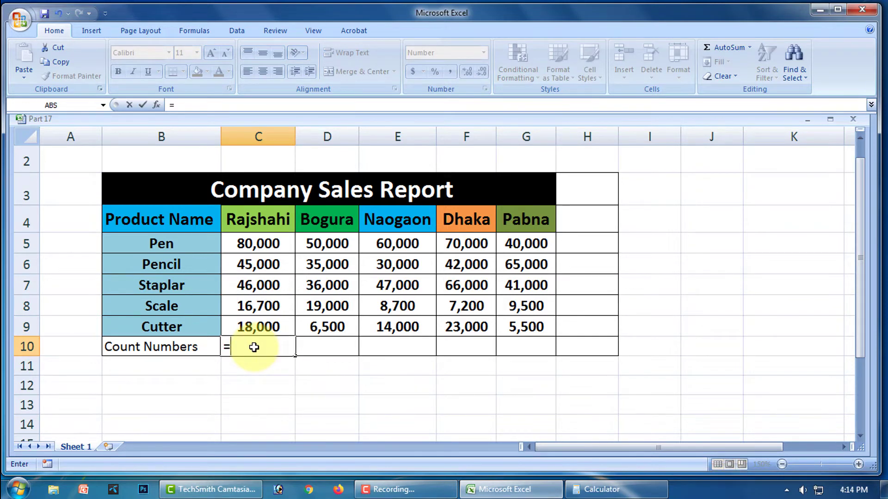
{"action": "type", "text": "cou"}
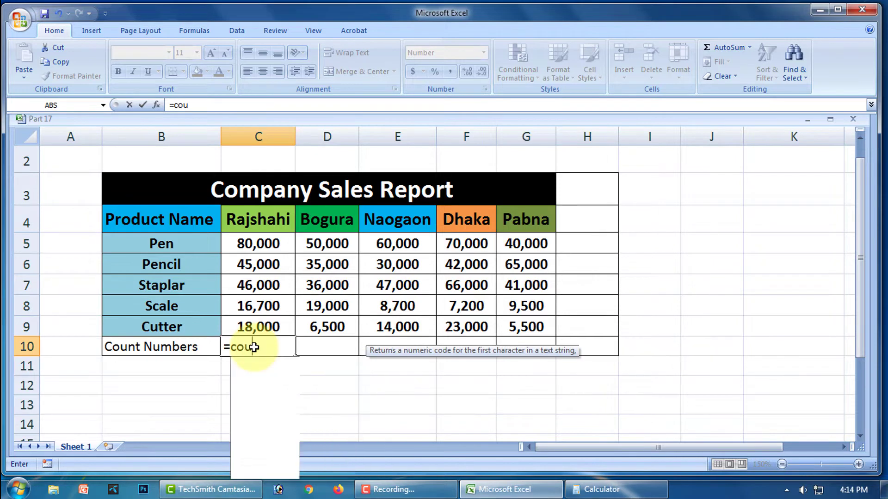
{"action": "type", "text": "nt"}
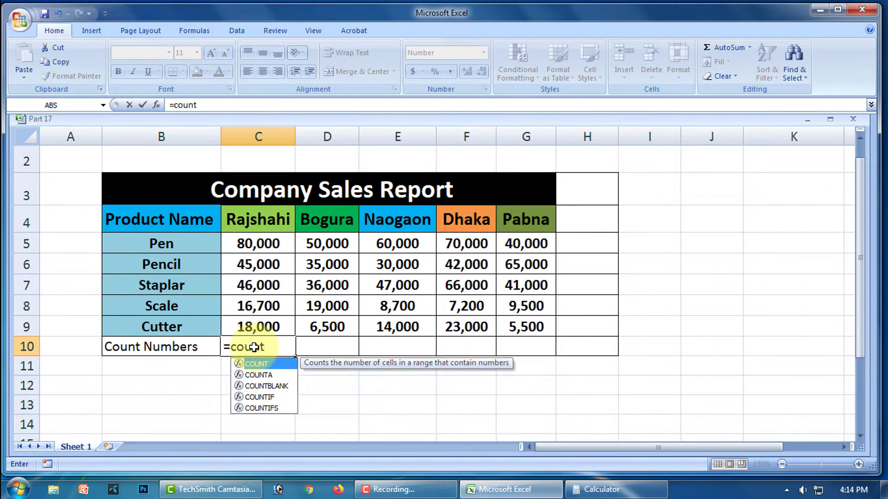
{"action": "type", "text": "("}
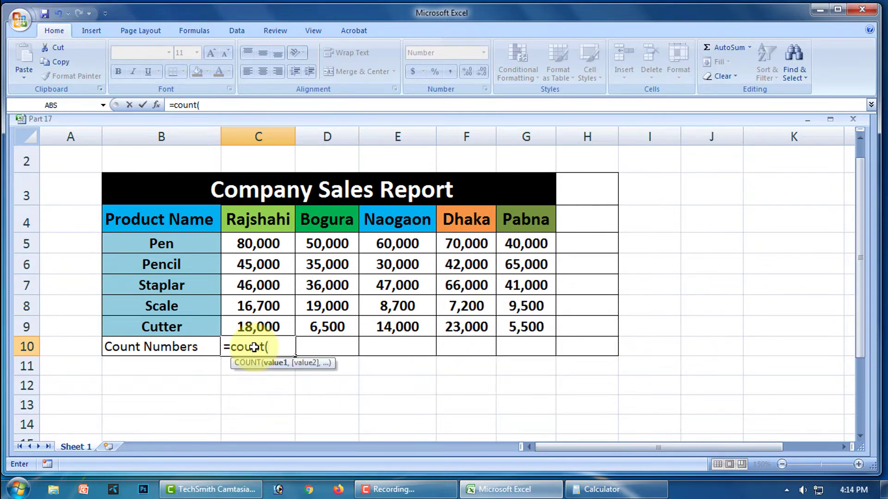
{"action": "left_click_drag", "start_coordinate": [257, 243], "coordinate": [267, 327]}
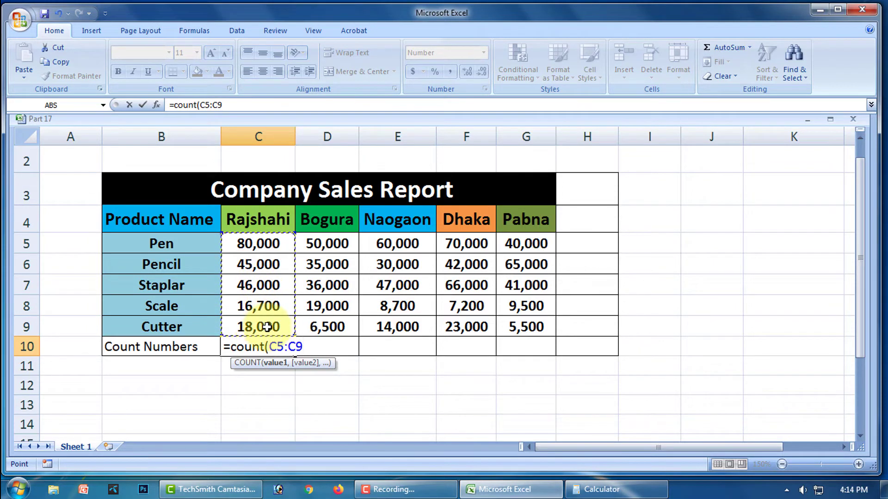
{"action": "type", "text": ")"}
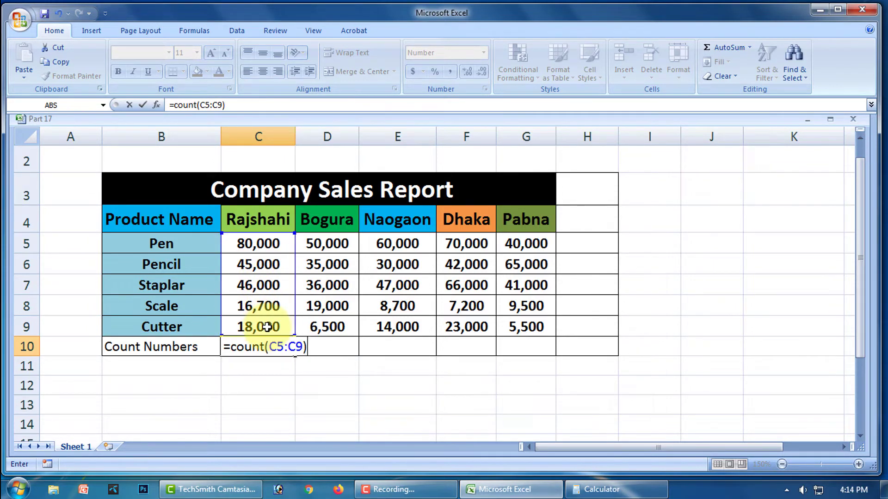
{"action": "key", "text": "Return"}
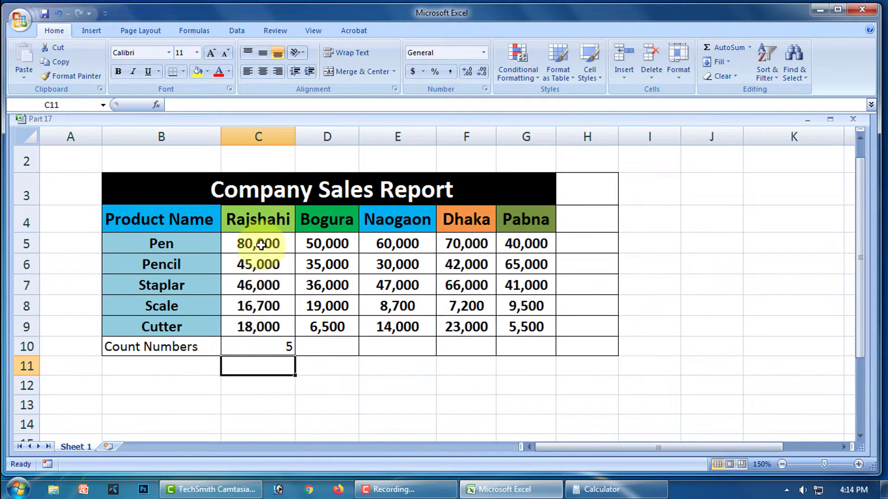
Step: Clear the formula in C10 and count the Rajshahi column by applying AutoSum's Count Numbers to C5:C10
{"action": "left_click", "coordinate": [270, 348]}
{"action": "key", "text": "BackSpace"}
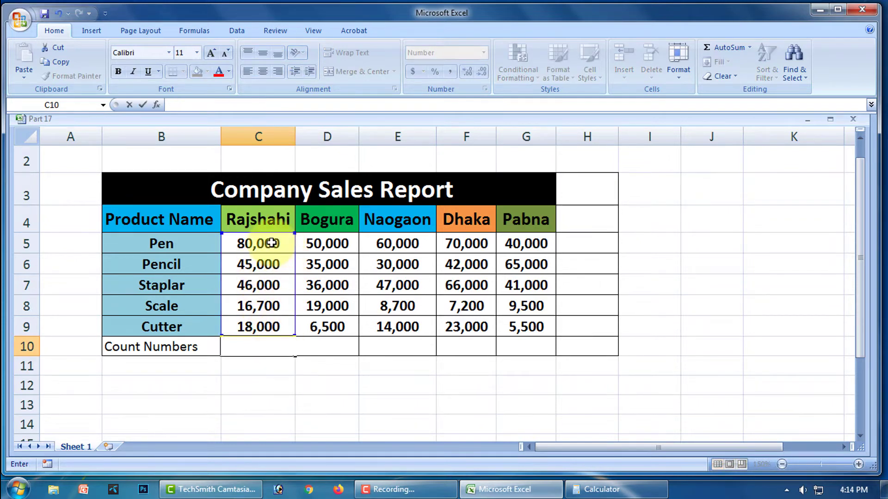
{"action": "left_click_drag", "start_coordinate": [271, 243], "coordinate": [270, 347]}
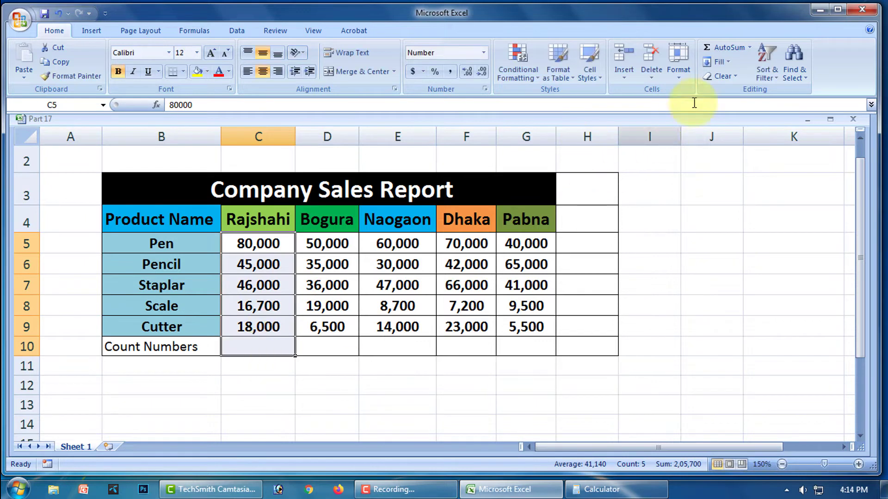
{"action": "left_click", "coordinate": [749, 47]}
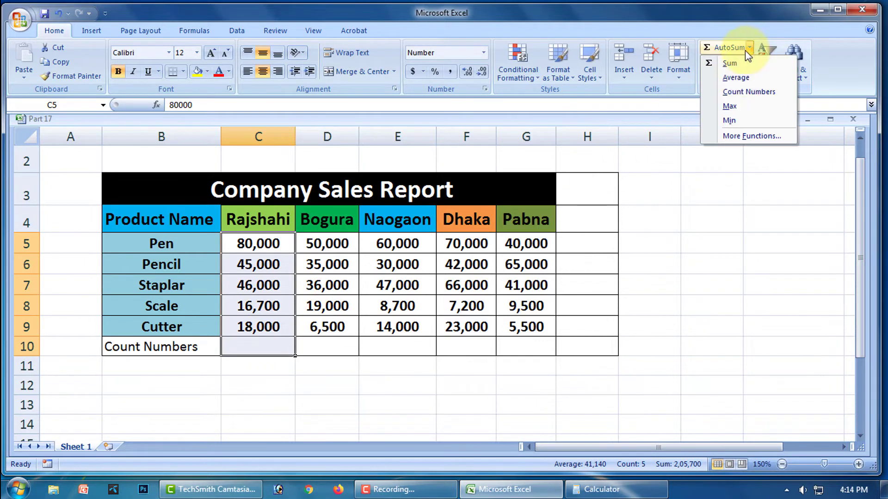
{"action": "left_click", "coordinate": [745, 93]}
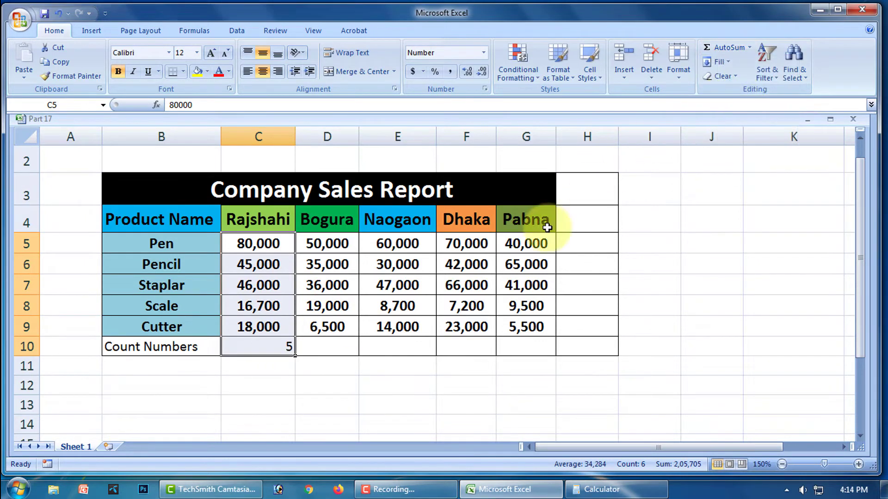
{"action": "left_click", "coordinate": [279, 381]}
Step: Fill the count formula from C10 across through G10
{"action": "left_click", "coordinate": [271, 351]}
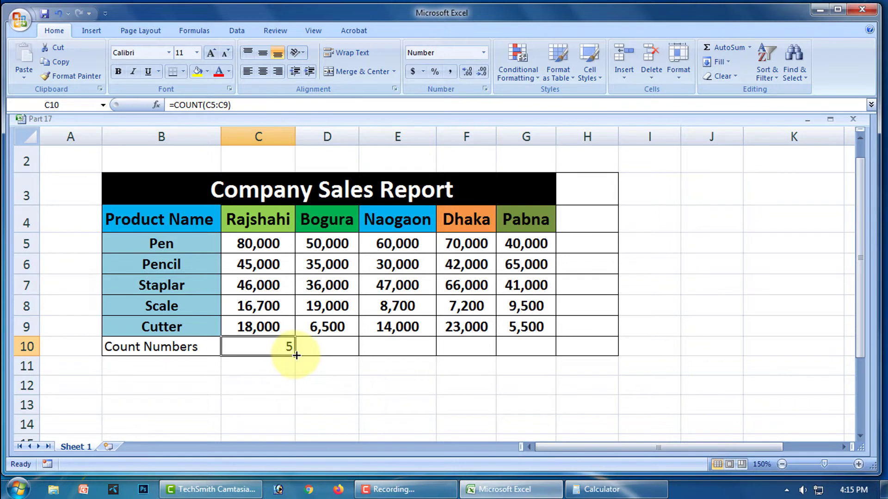
{"action": "left_click_drag", "start_coordinate": [295, 355], "coordinate": [531, 342]}
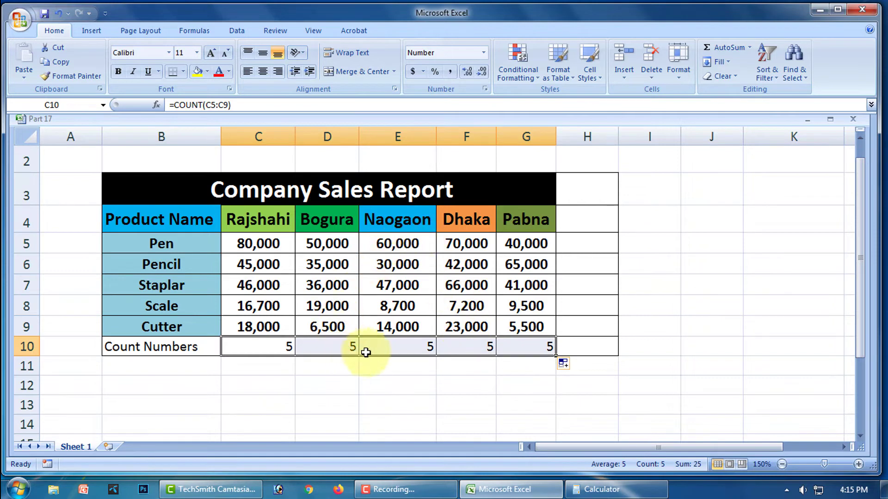
{"action": "left_click", "coordinate": [526, 382]}
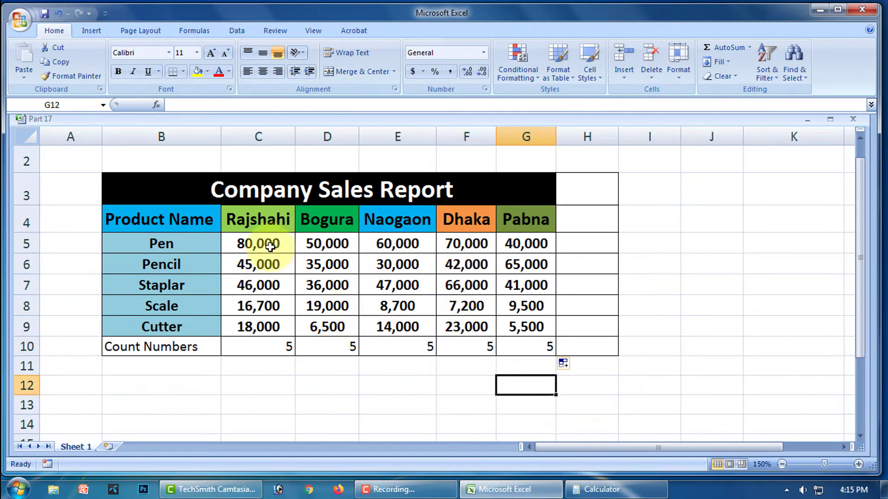
Step: Count the Pen row by applying AutoSum's Count Numbers to C5:H5, and fill the H5 formula down through H9
{"action": "left_click_drag", "start_coordinate": [243, 243], "coordinate": [585, 239]}
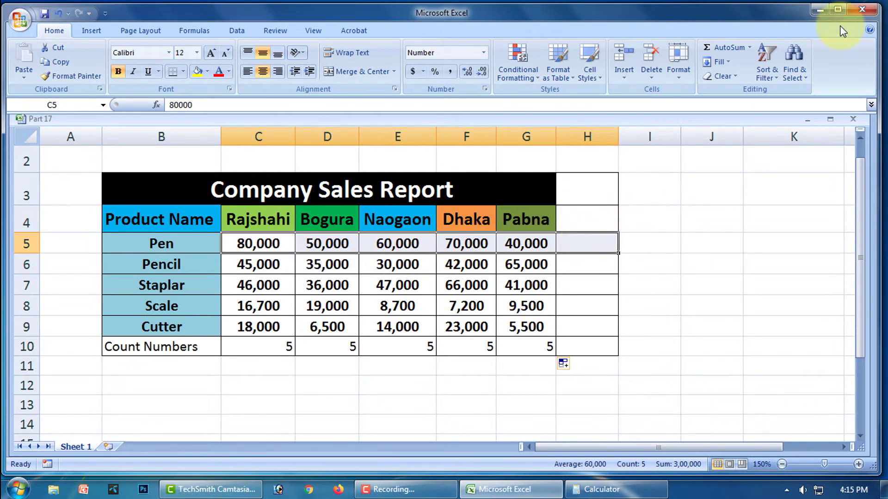
{"action": "left_click", "coordinate": [749, 48]}
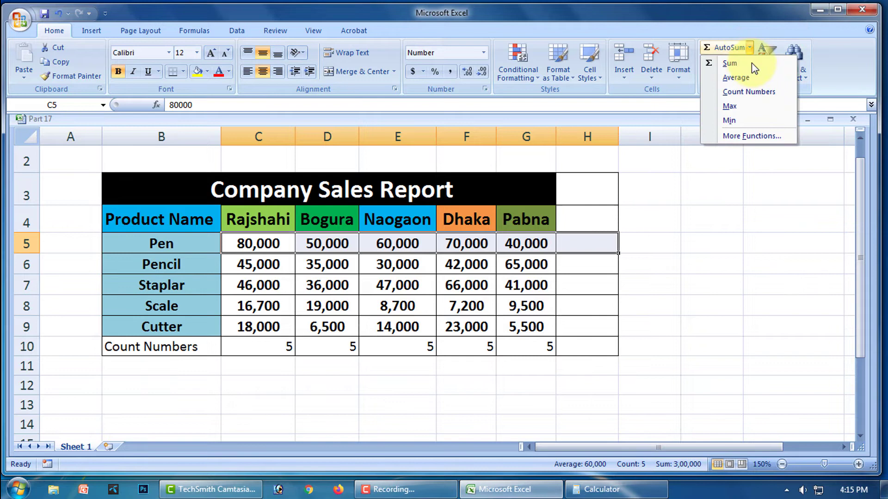
{"action": "left_click", "coordinate": [759, 93]}
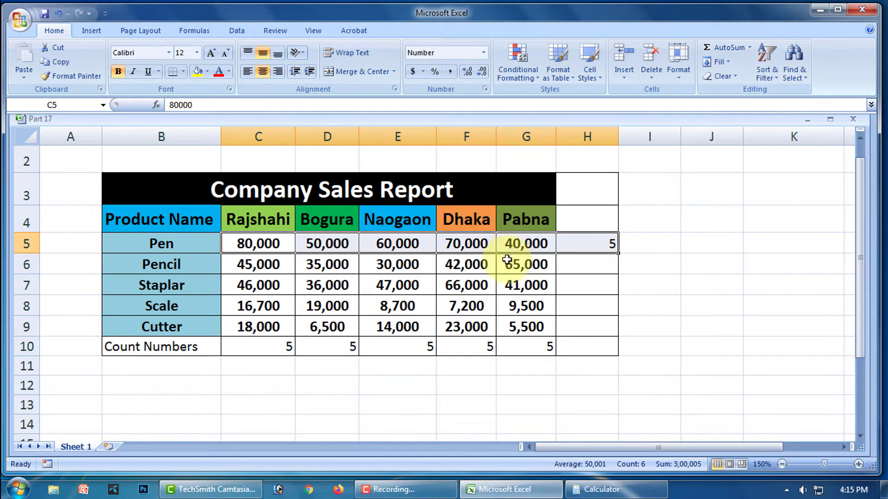
{"action": "left_click", "coordinate": [684, 262]}
{"action": "left_click", "coordinate": [591, 242]}
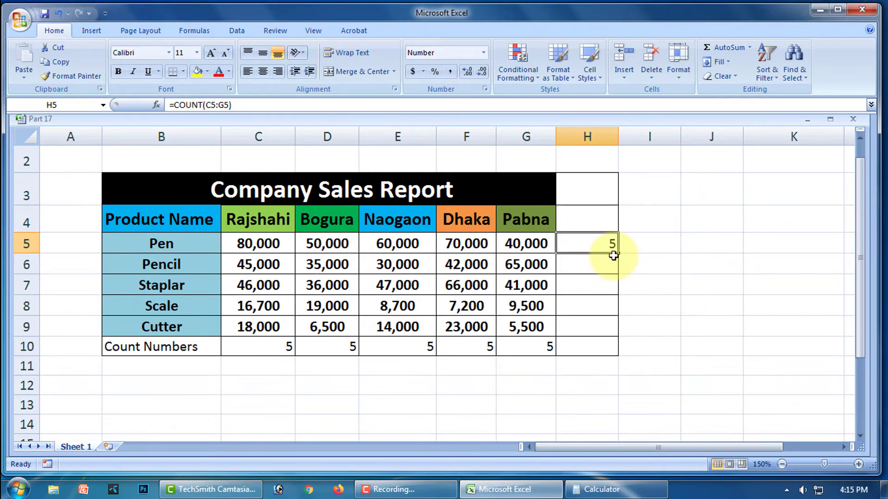
{"action": "left_click_drag", "start_coordinate": [618, 253], "coordinate": [616, 331]}
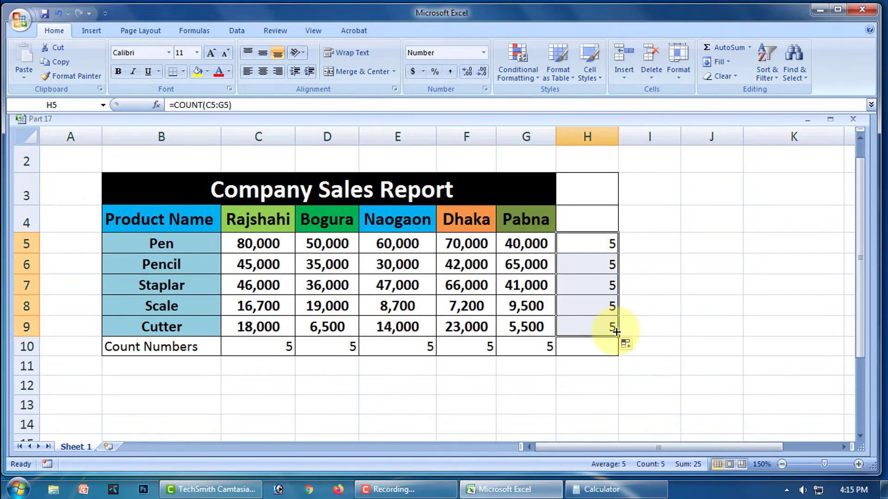
{"action": "left_click", "coordinate": [483, 403]}
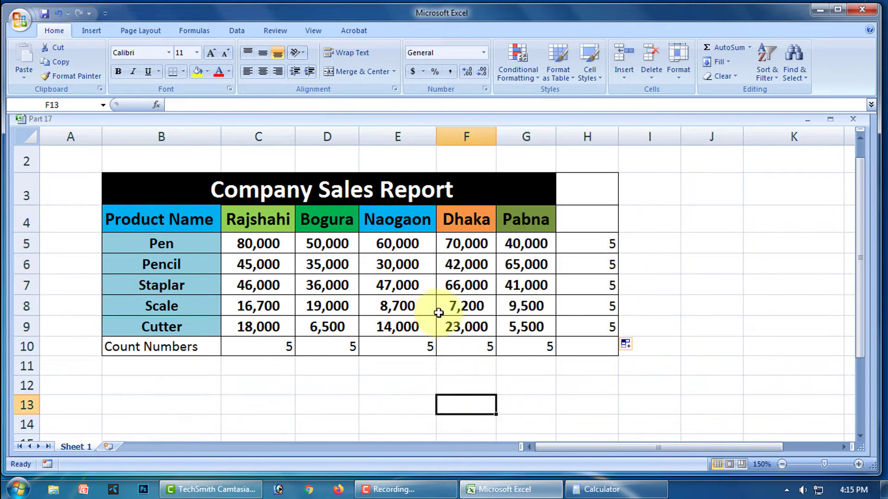
Step: Clear only the contents of the row counts in H5:H9 and the column counts in C10:G10
{"action": "left_click_drag", "start_coordinate": [592, 245], "coordinate": [606, 322]}
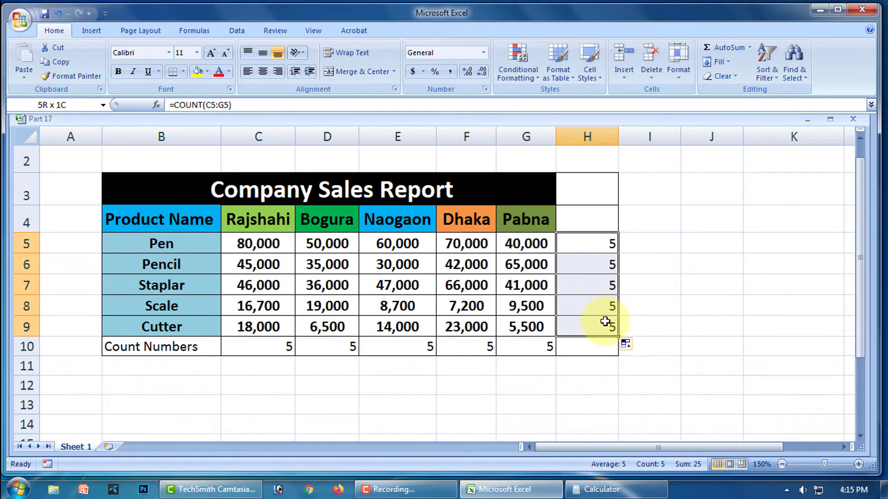
{"action": "left_click", "coordinate": [734, 76]}
{"action": "left_click", "coordinate": [722, 119]}
{"action": "left_click", "coordinate": [400, 409]}
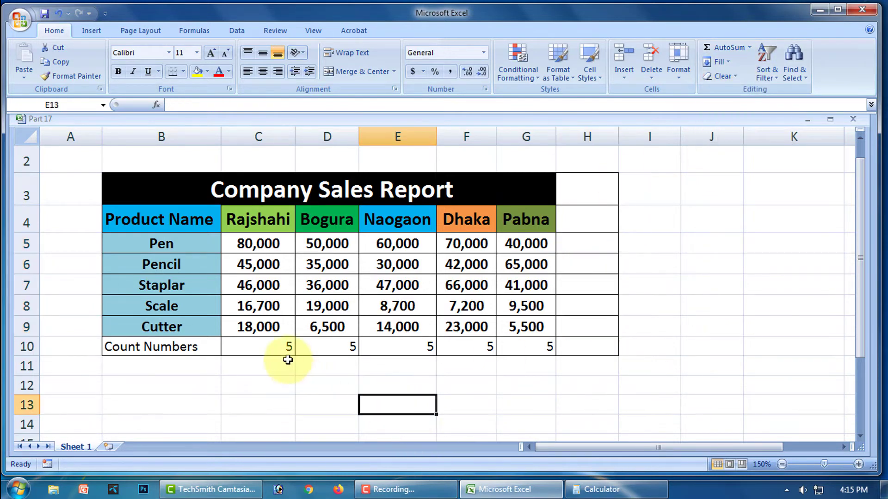
{"action": "left_click_drag", "start_coordinate": [285, 353], "coordinate": [523, 345]}
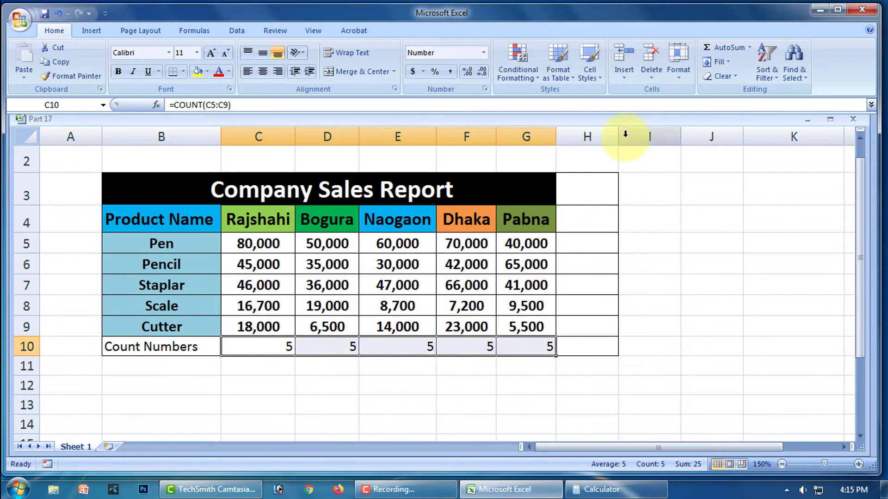
{"action": "left_click", "coordinate": [726, 76]}
{"action": "left_click", "coordinate": [750, 121]}
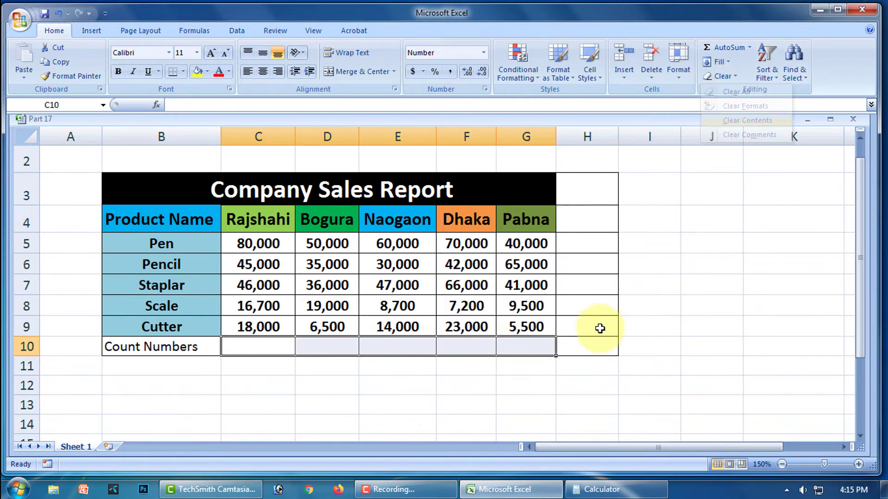
{"action": "left_click", "coordinate": [397, 403]}
Step: Replace the label in B10 with "Maxium"
{"action": "left_click", "coordinate": [174, 348]}
{"action": "key", "text": "BackSpace"}
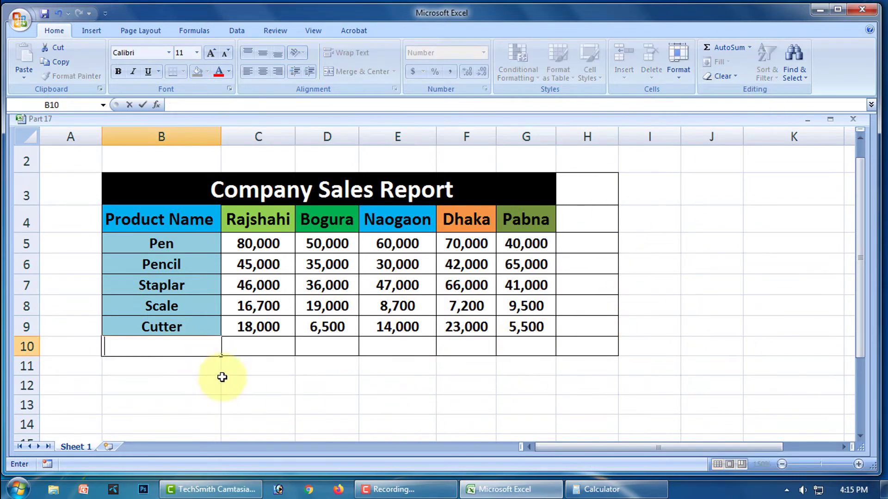
{"action": "left_click", "coordinate": [226, 396]}
{"action": "left_click", "coordinate": [750, 47]}
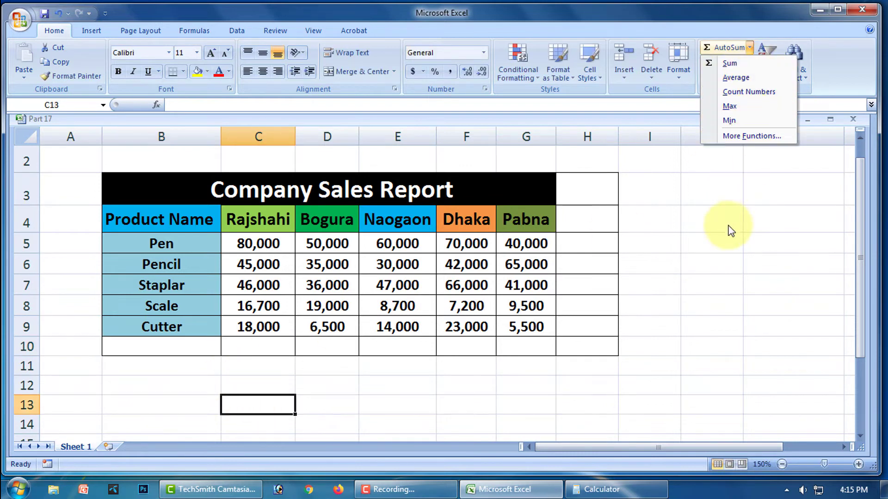
{"action": "key", "text": "Escape"}
{"action": "left_click", "coordinate": [142, 347]}
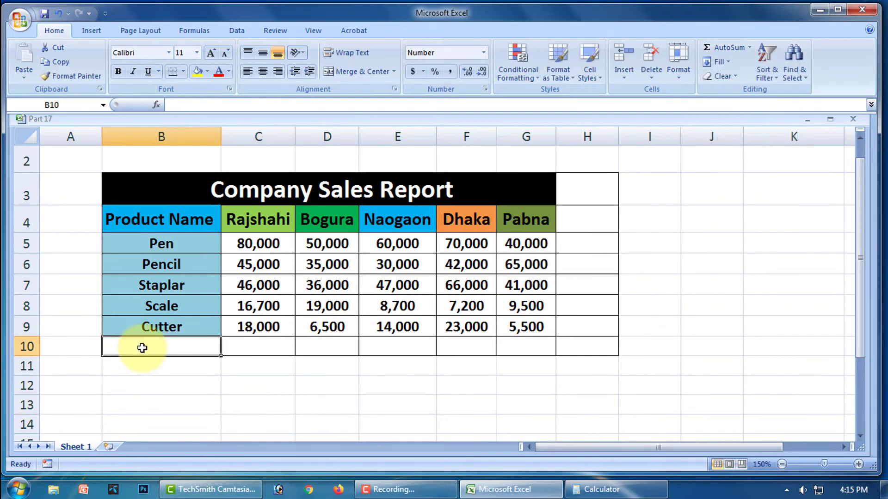
{"action": "type", "text": "Maxium"}
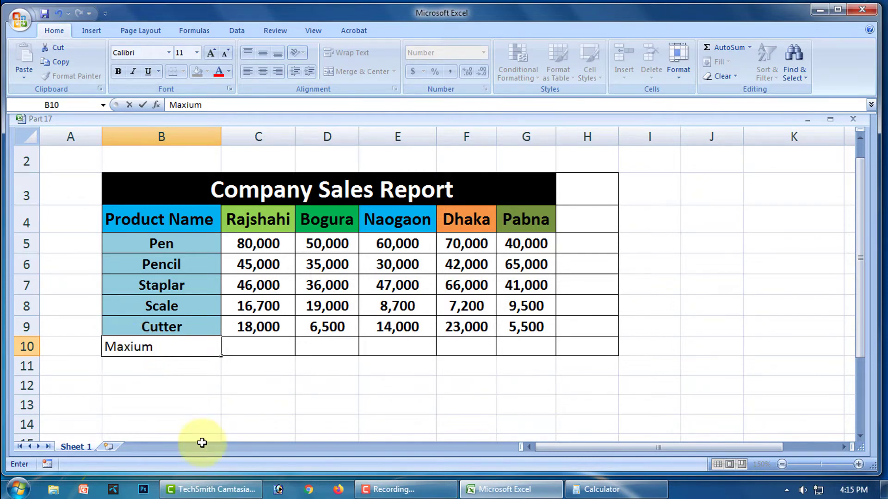
{"action": "left_click", "coordinate": [260, 406]}
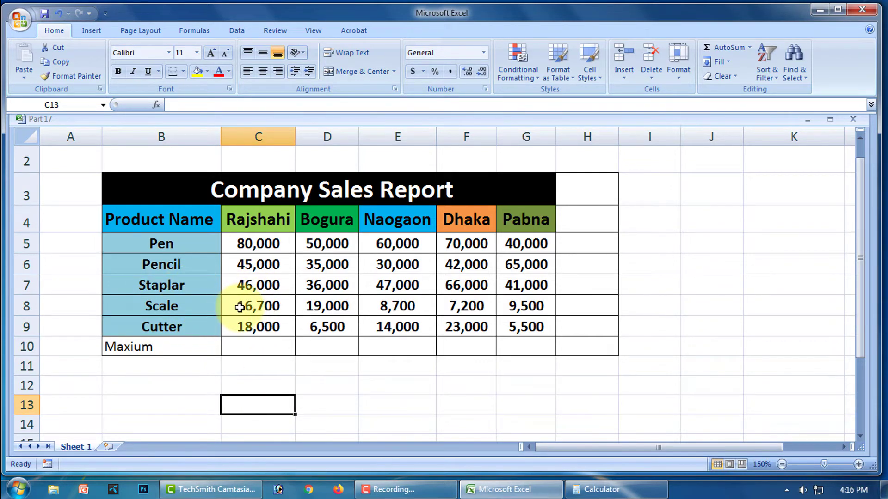
Step: Enter the formula =max(C5:C9) in C10 to find the highest Rajshahi sale
{"action": "left_click", "coordinate": [260, 244]}
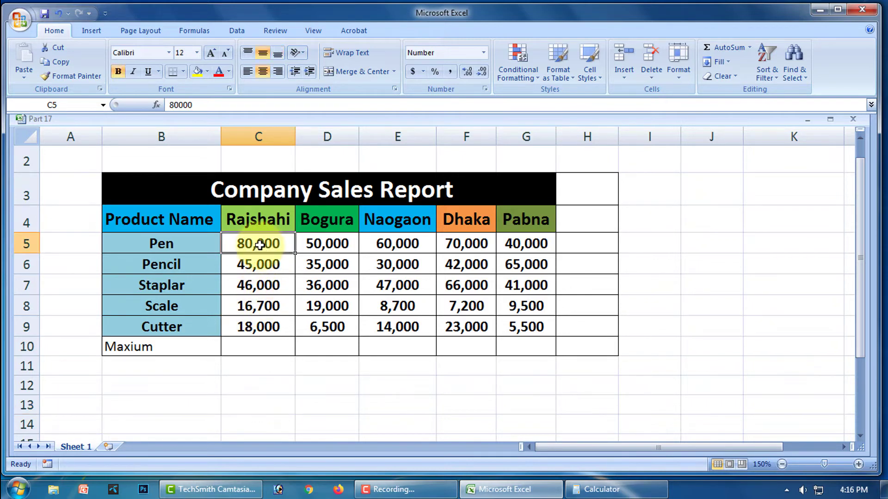
{"action": "left_click", "coordinate": [250, 349]}
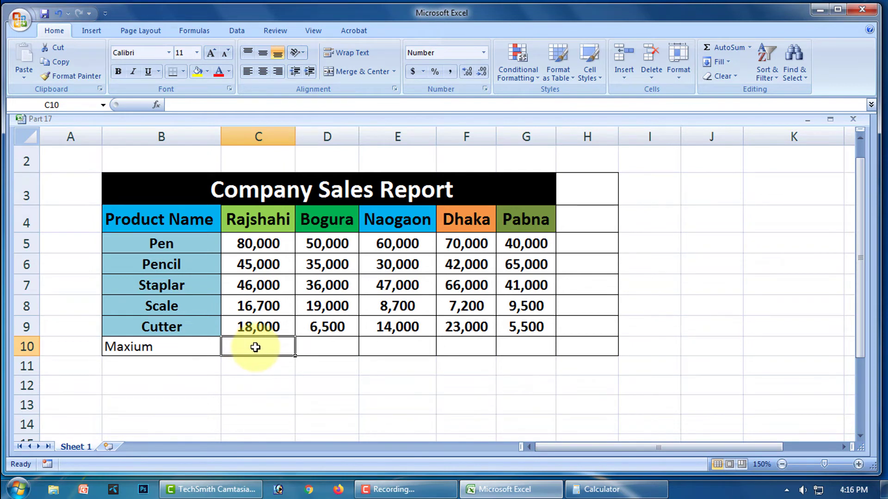
{"action": "type", "text": "="}
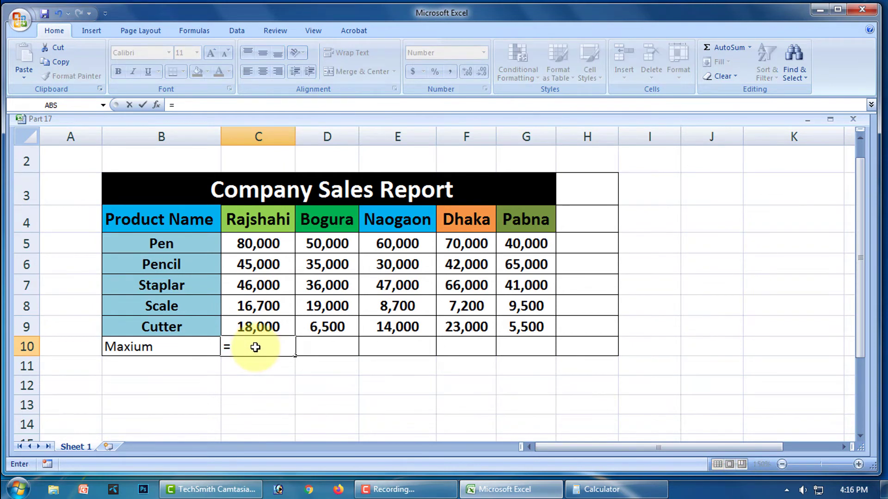
{"action": "type", "text": "max"}
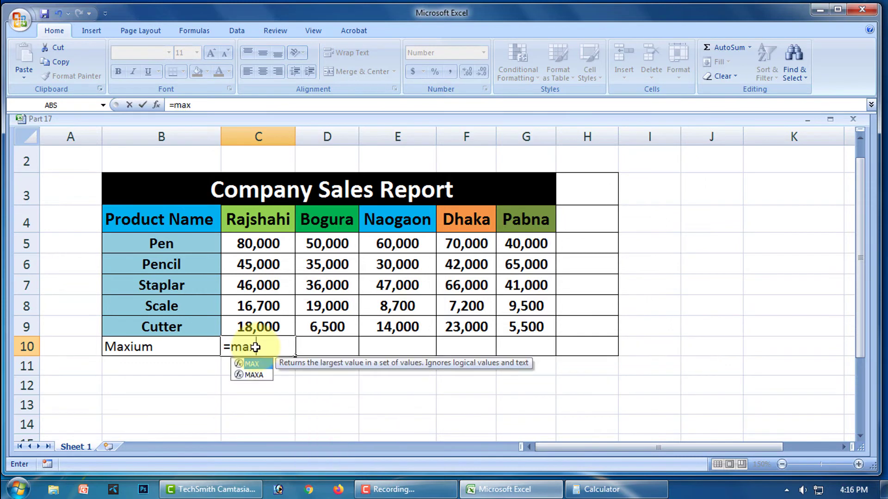
{"action": "type", "text": "("}
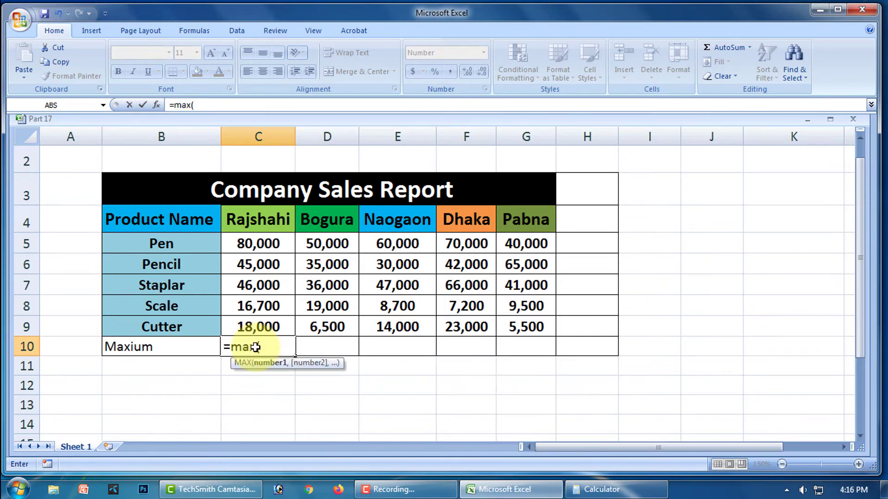
{"action": "left_click_drag", "start_coordinate": [262, 244], "coordinate": [263, 330]}
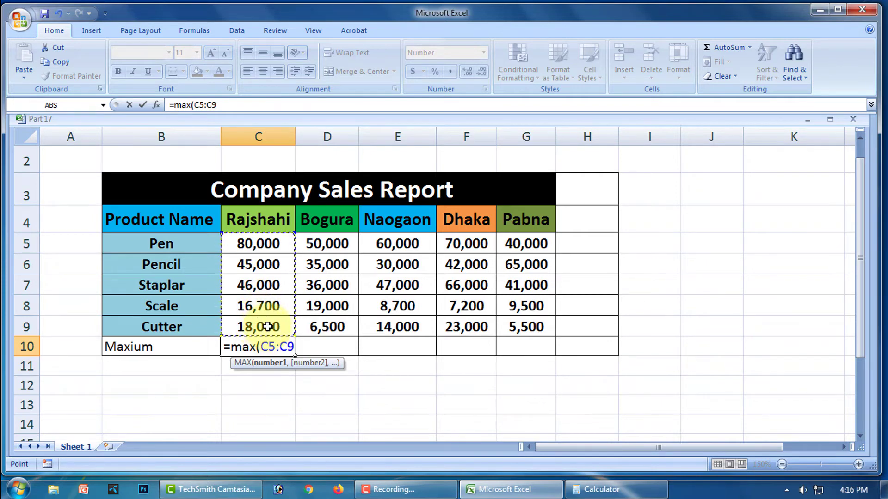
{"action": "type", "text": ")"}
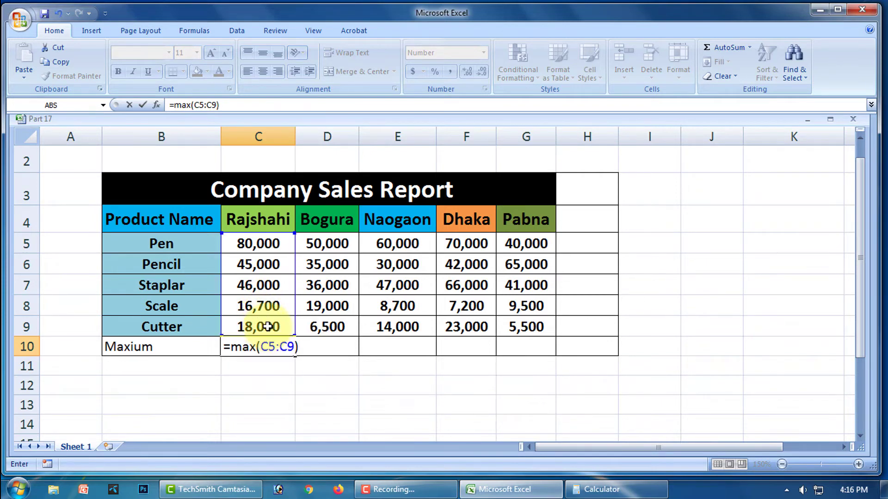
{"action": "key", "text": "Return"}
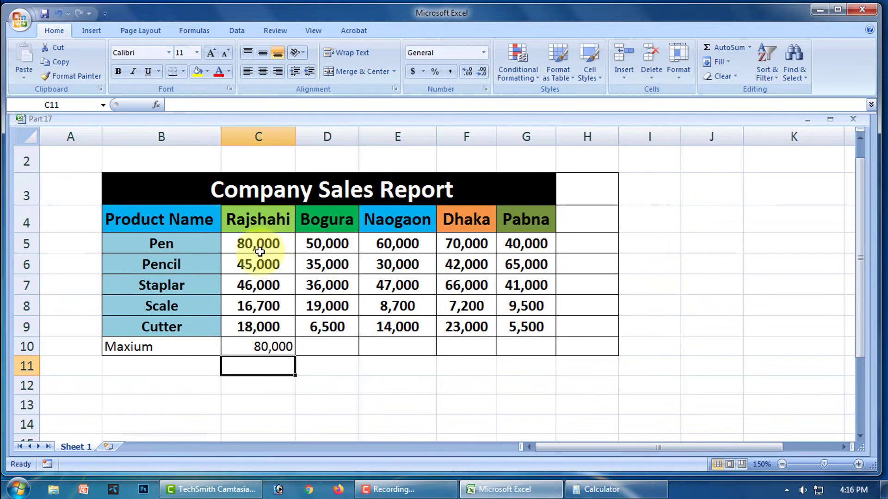
Step: Delete the manually entered maximum formula from C10
{"action": "left_click", "coordinate": [362, 363]}
{"action": "left_click", "coordinate": [289, 349]}
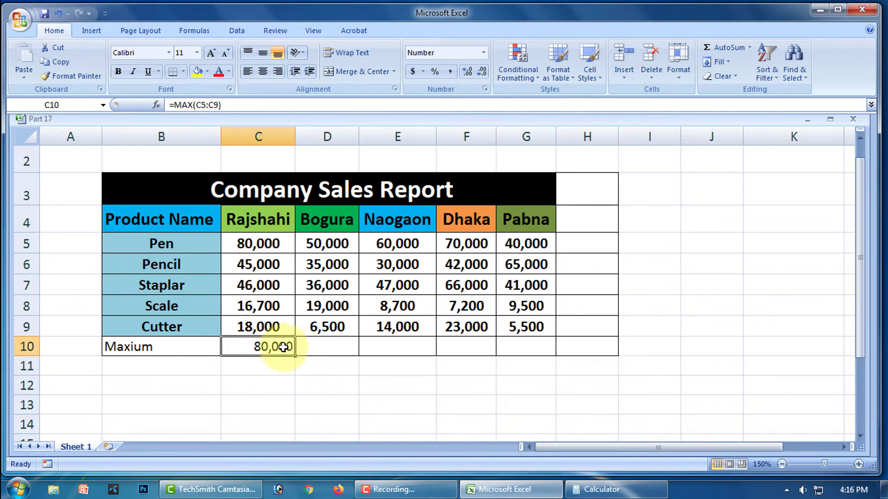
{"action": "key", "text": "Delete"}
{"action": "left_click", "coordinate": [265, 374]}
Step: Find the Rajshahi maximum by applying AutoSum's Max to C5:C10, and fill the C10 formula across through G10
{"action": "left_click_drag", "start_coordinate": [242, 238], "coordinate": [268, 340]}
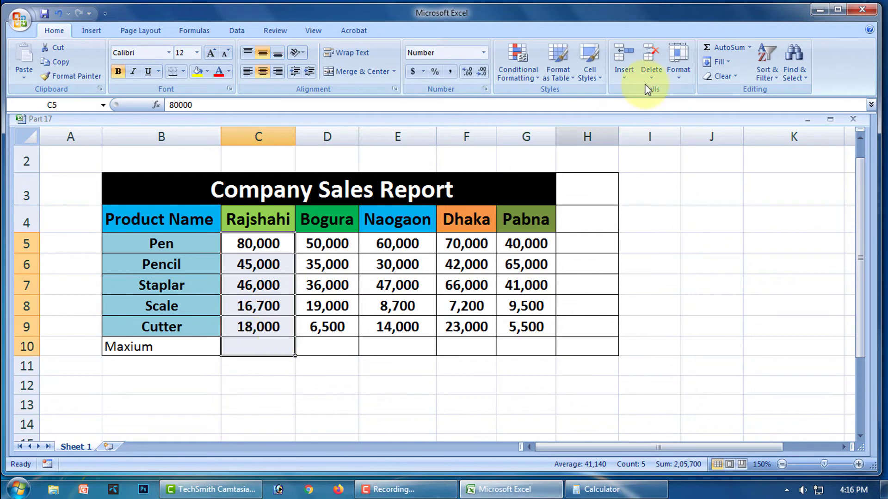
{"action": "left_click", "coordinate": [750, 47]}
{"action": "left_click", "coordinate": [727, 108]}
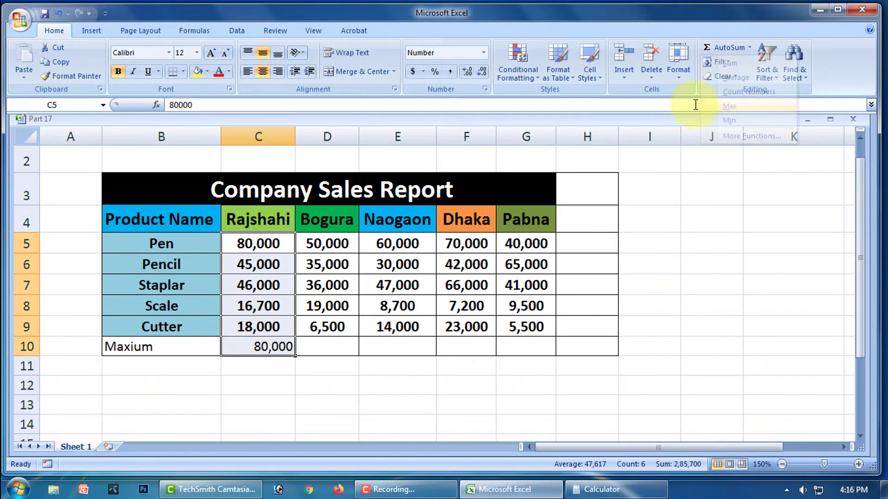
{"action": "left_click", "coordinate": [262, 370]}
{"action": "left_click", "coordinate": [280, 347]}
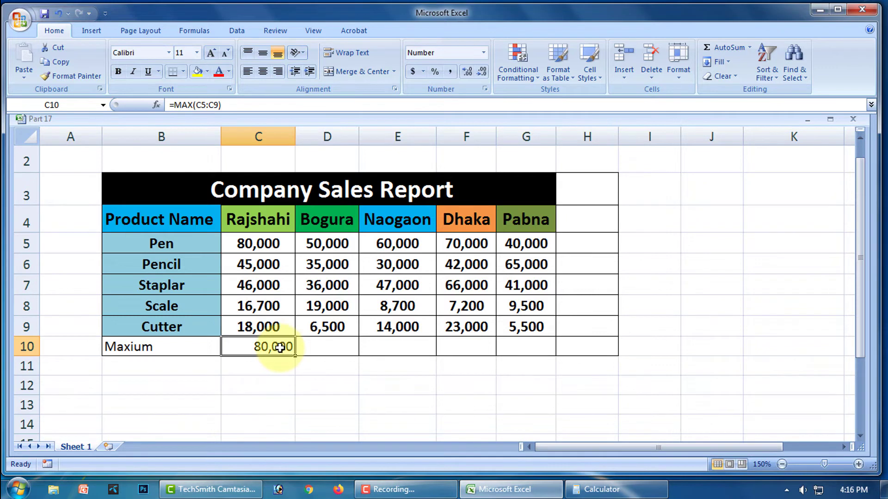
{"action": "left_click", "coordinate": [277, 370]}
{"action": "left_click", "coordinate": [273, 347]}
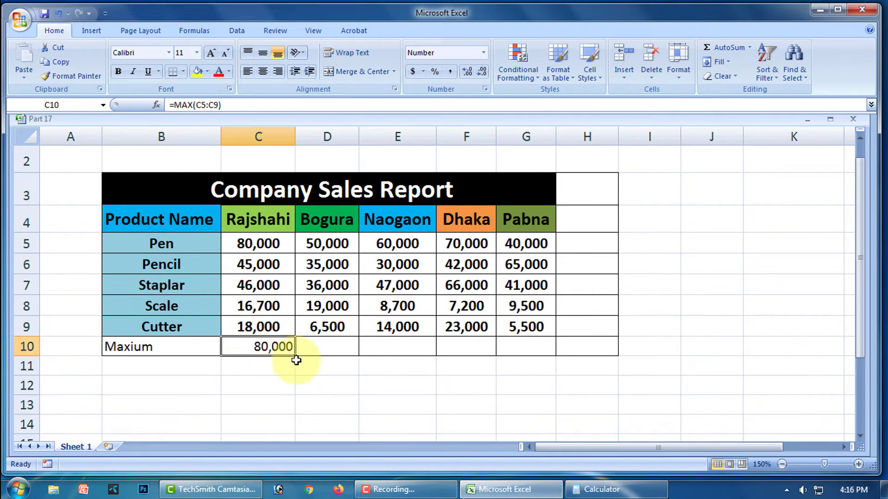
{"action": "left_click_drag", "start_coordinate": [296, 355], "coordinate": [535, 351]}
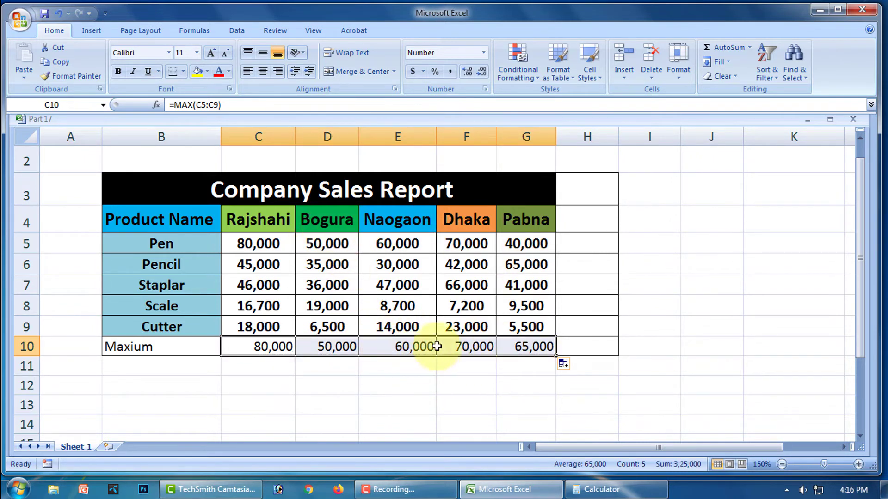
{"action": "left_click", "coordinate": [509, 382]}
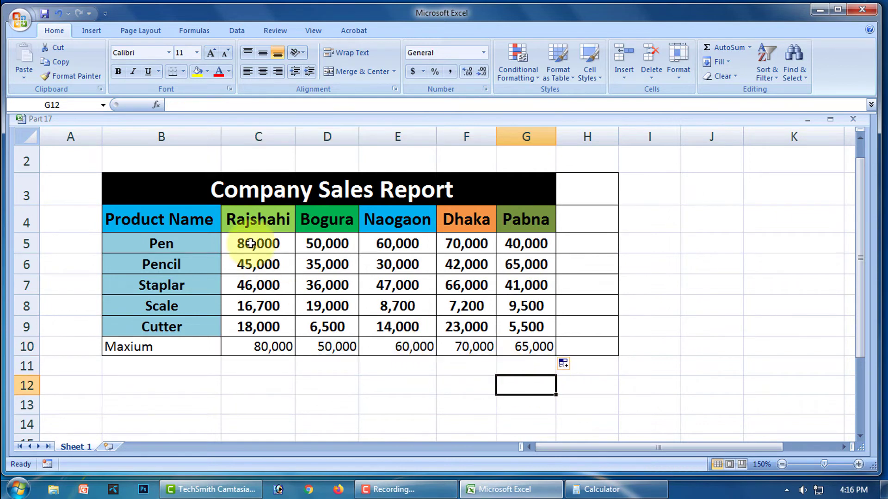
Step: Find the Pen row's maximum by applying AutoSum's Max to C5:H5, and fill the H5 formula down through H9
{"action": "left_click_drag", "start_coordinate": [253, 244], "coordinate": [588, 245]}
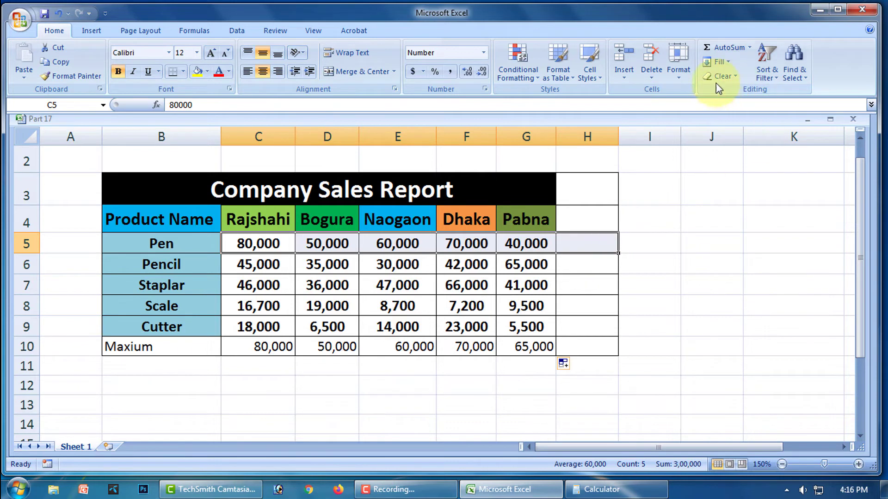
{"action": "left_click", "coordinate": [749, 47]}
{"action": "left_click", "coordinate": [739, 107]}
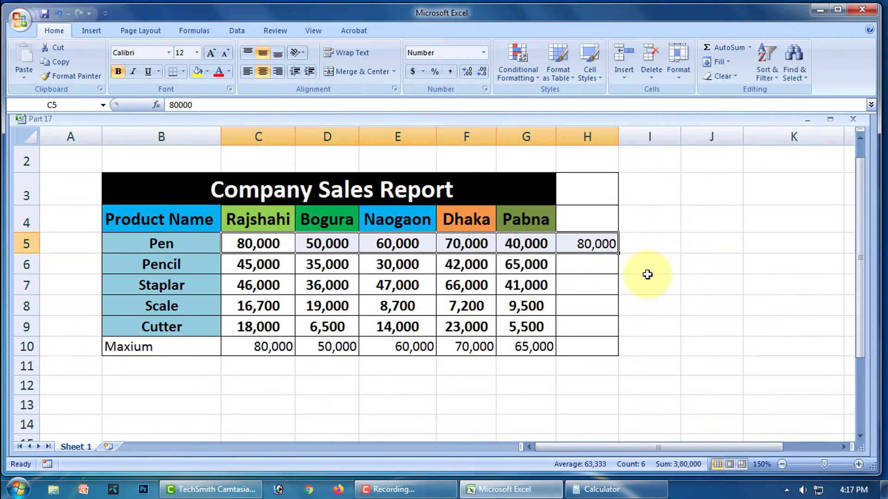
{"action": "left_click", "coordinate": [730, 290]}
{"action": "left_click", "coordinate": [604, 250]}
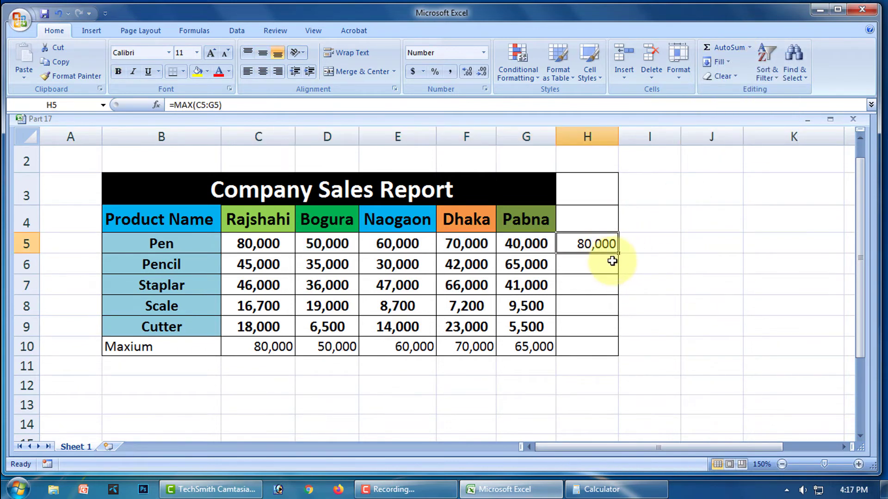
{"action": "left_click_drag", "start_coordinate": [620, 254], "coordinate": [614, 337]}
{"action": "left_click", "coordinate": [786, 347]}
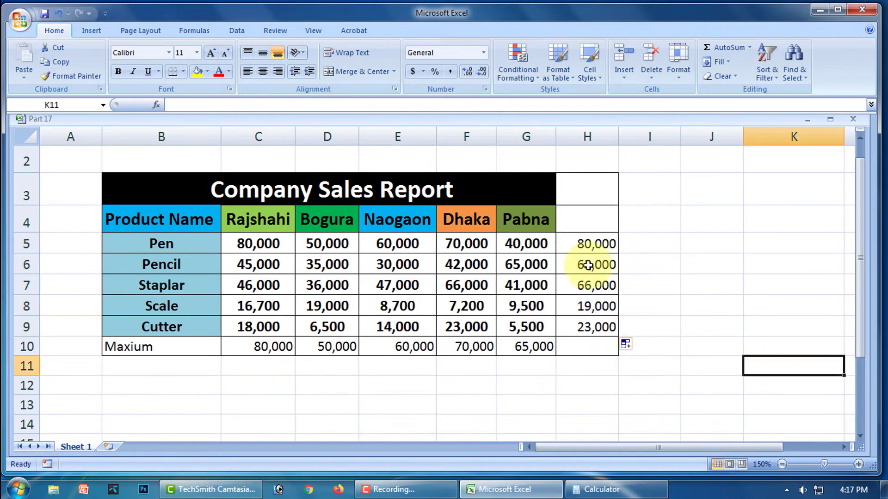
Step: Clear only the contents of the row maximums in H5:H9 and the column maximums in C10:G10
{"action": "left_click_drag", "start_coordinate": [595, 242], "coordinate": [614, 328]}
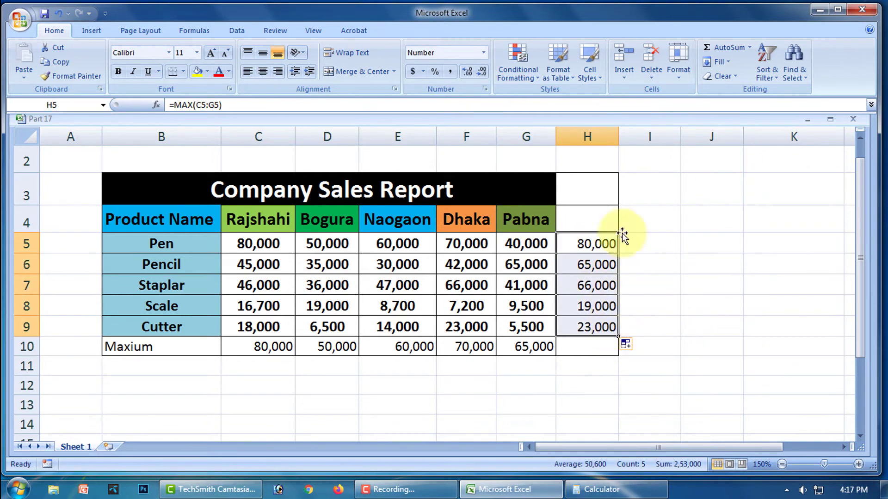
{"action": "left_click", "coordinate": [734, 78]}
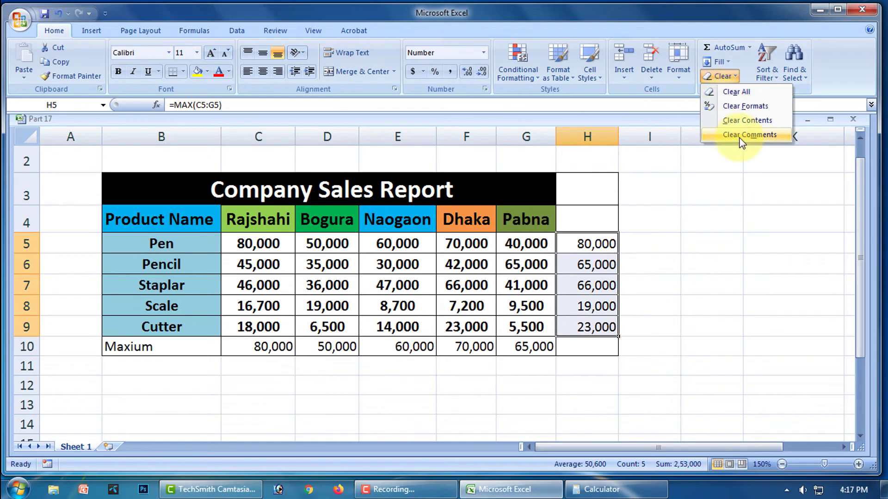
{"action": "left_click", "coordinate": [742, 115]}
{"action": "left_click", "coordinate": [398, 373]}
{"action": "left_click_drag", "start_coordinate": [257, 346], "coordinate": [531, 346]}
{"action": "left_click", "coordinate": [736, 79]}
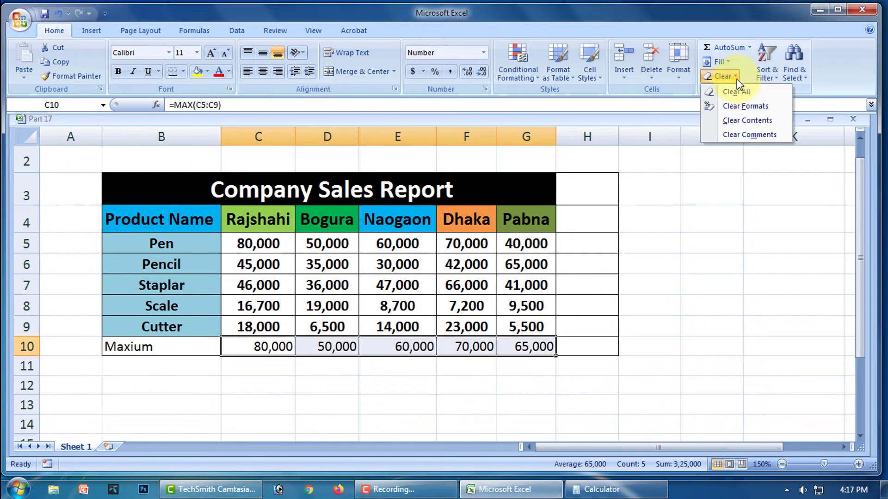
{"action": "left_click", "coordinate": [742, 119]}
{"action": "left_click", "coordinate": [297, 376]}
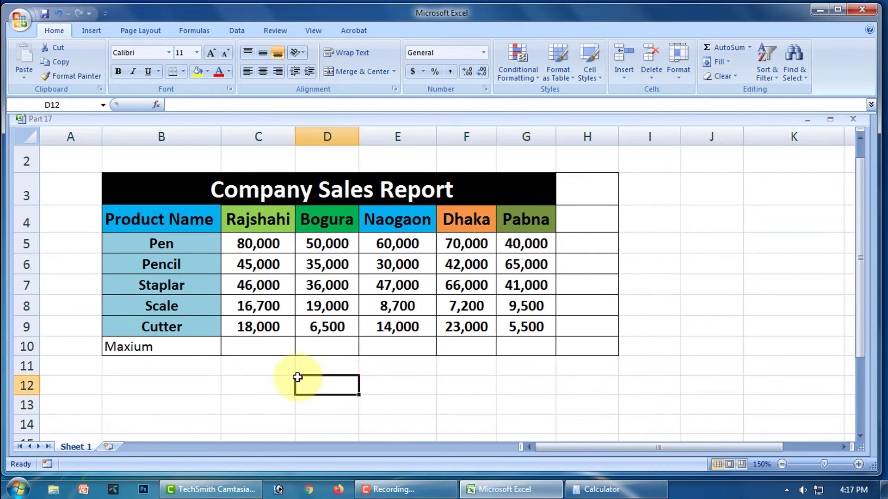
Step: Replace the label in B10 with "Minium"
{"action": "left_click", "coordinate": [142, 353]}
{"action": "key", "text": "BackSpace"}
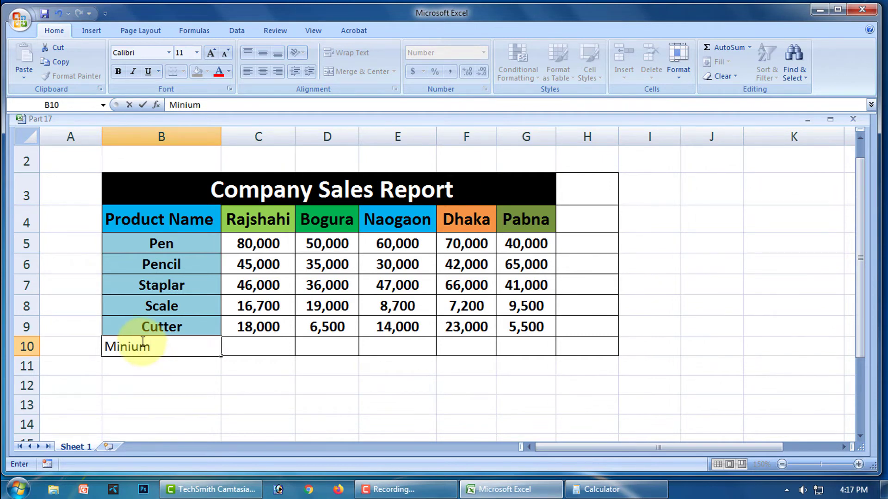
{"action": "type", "text": "Minium"}
{"action": "left_click", "coordinate": [311, 382]}
Step: Enter the formula =min(C5:C9) in C10 to find the lowest Rajshahi sale
{"action": "left_click", "coordinate": [270, 348]}
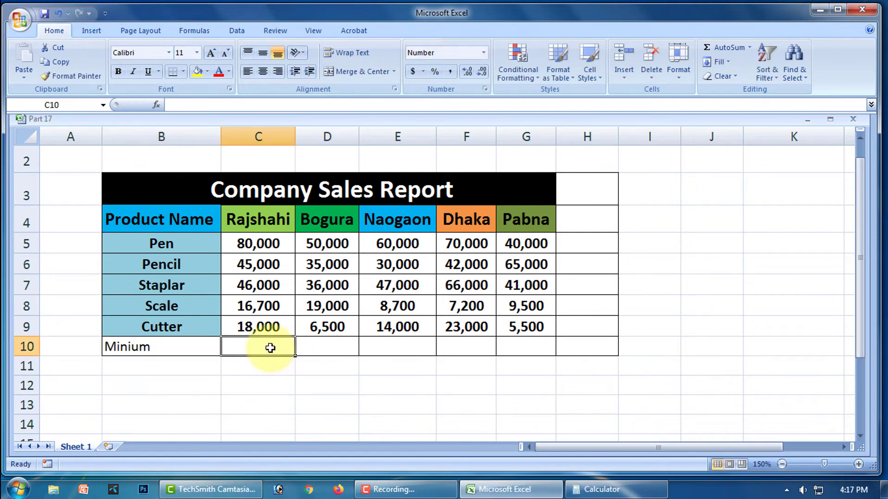
{"action": "type", "text": "="}
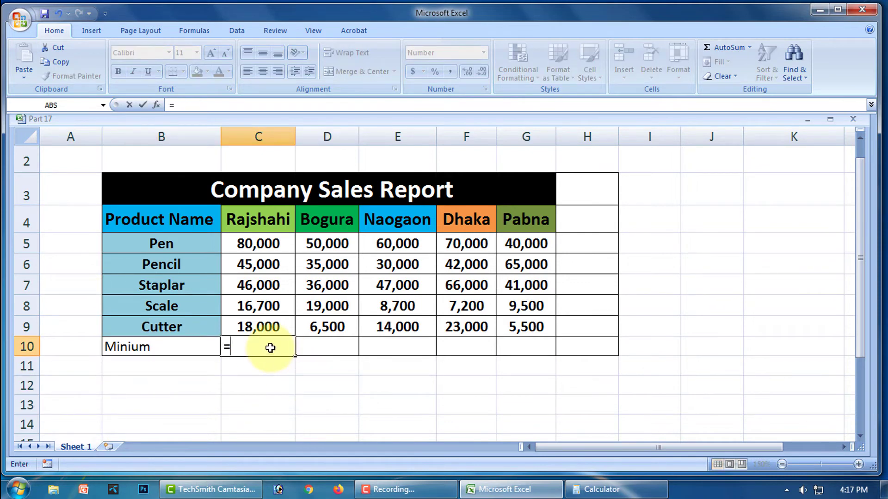
{"action": "type", "text": "mu"}
{"action": "key", "text": "BackSpace"}
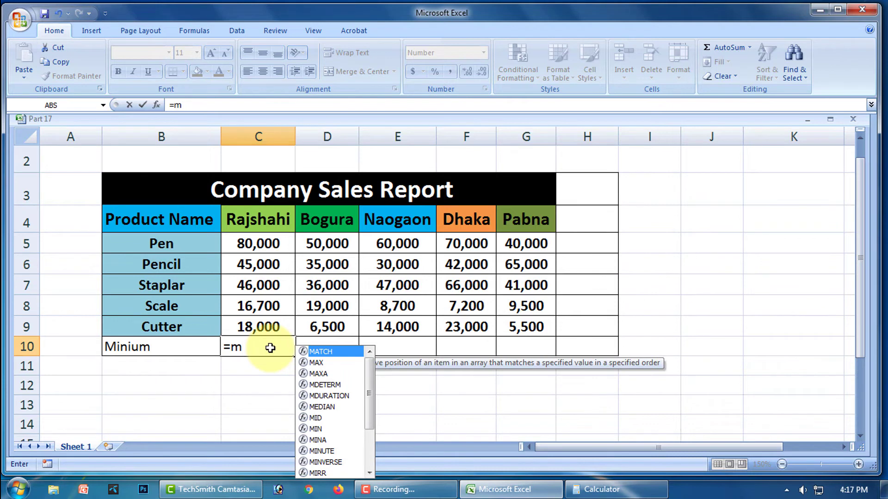
{"action": "type", "text": "in"}
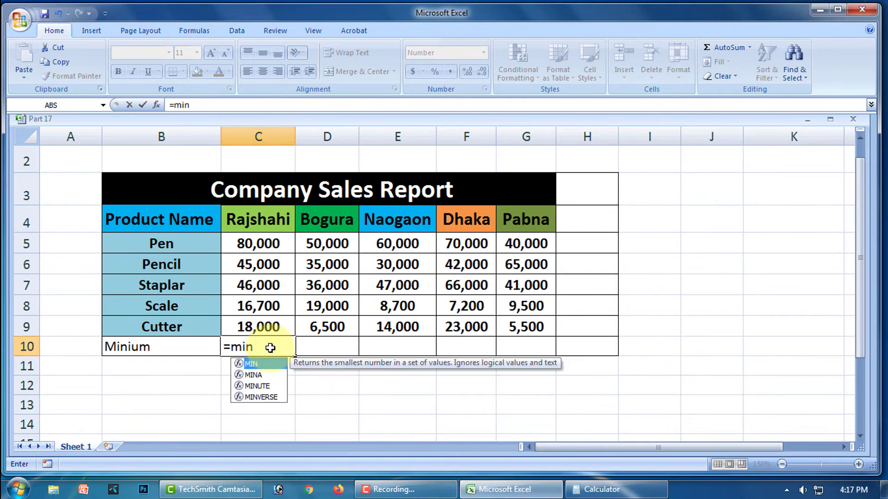
{"action": "type", "text": "("}
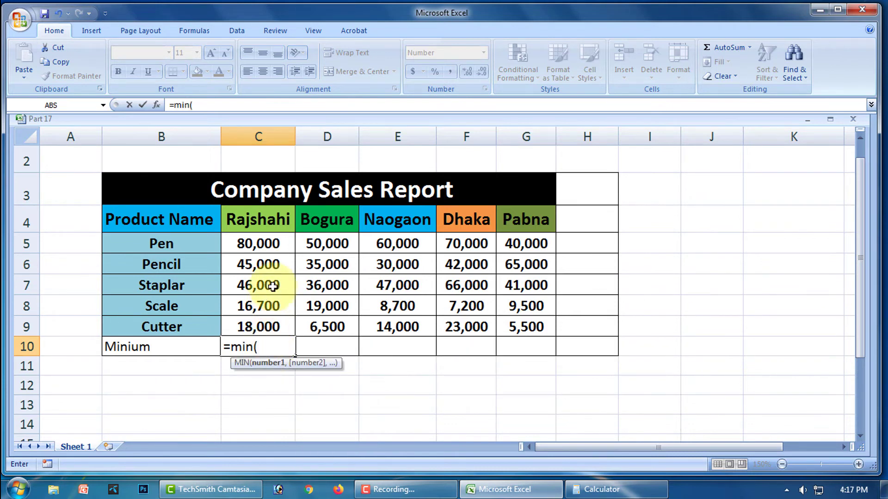
{"action": "left_click_drag", "start_coordinate": [258, 244], "coordinate": [274, 327]}
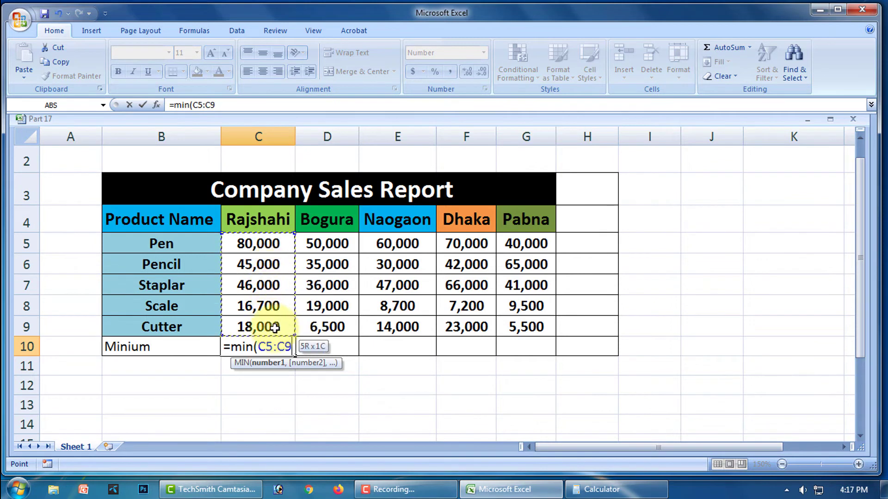
{"action": "type", "text": ")"}
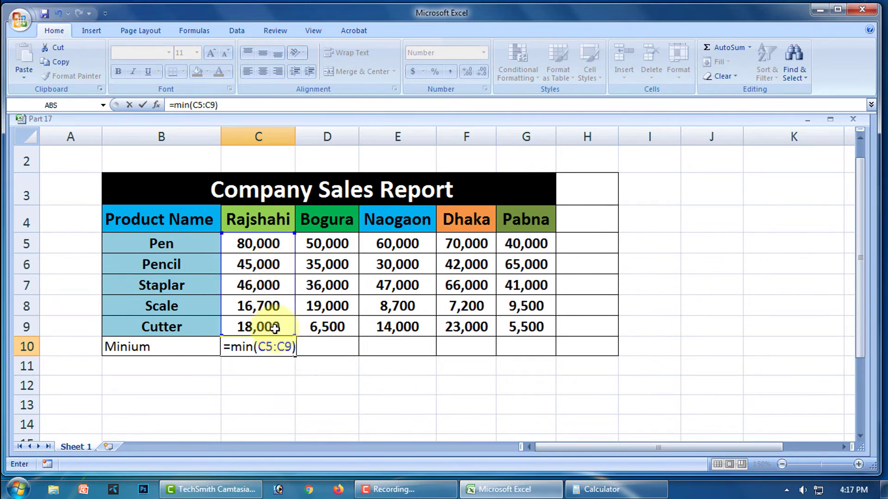
{"action": "key", "text": "Return"}
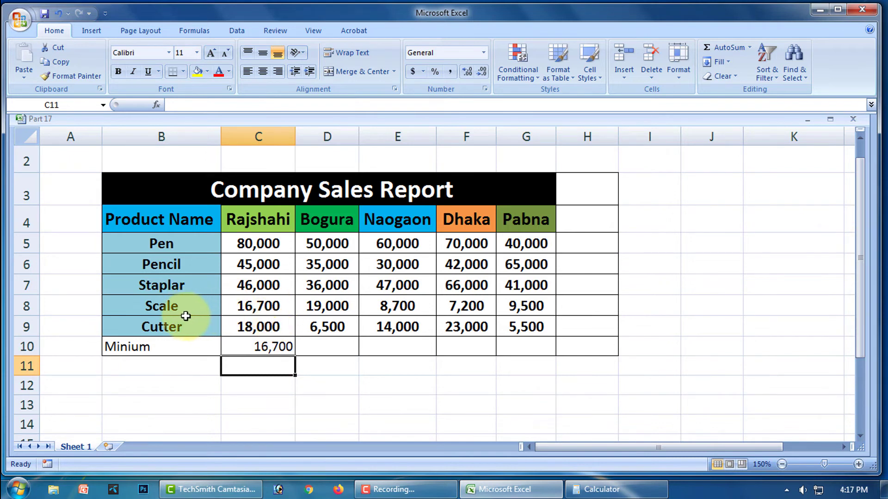
Step: Delete the manually entered minimum formula from C10
{"action": "left_click", "coordinate": [281, 352]}
{"action": "key", "text": "Delete"}
{"action": "left_click", "coordinate": [317, 390]}
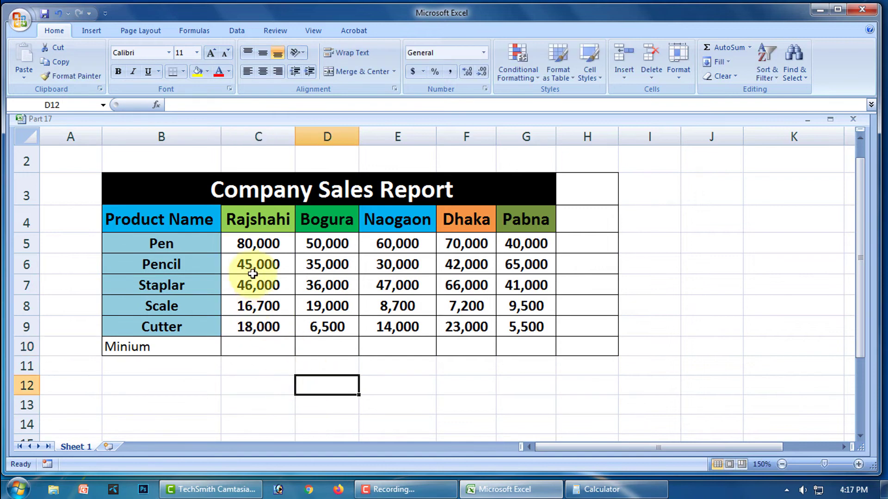
Step: Find the Rajshahi column's minimum by applying AutoSum's Min to C5:C10
{"action": "left_click", "coordinate": [255, 244]}
{"action": "left_click_drag", "start_coordinate": [256, 244], "coordinate": [260, 342]}
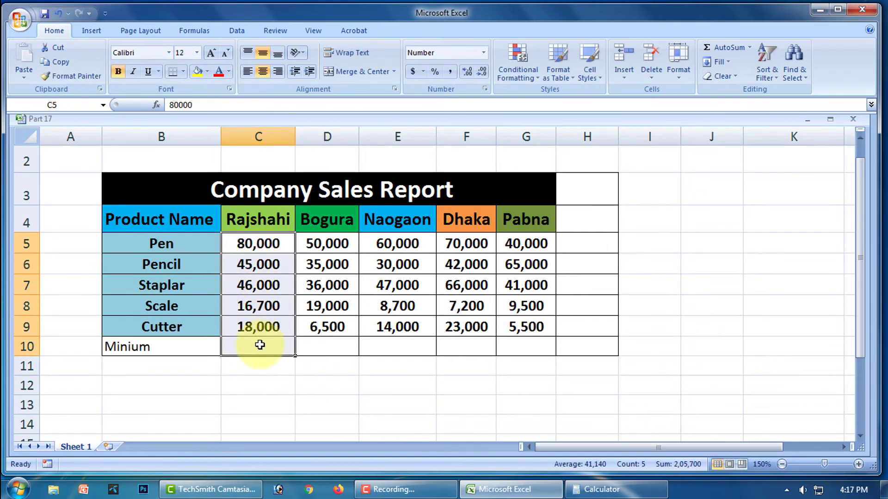
{"action": "left_click", "coordinate": [750, 47]}
{"action": "left_click", "coordinate": [730, 119]}
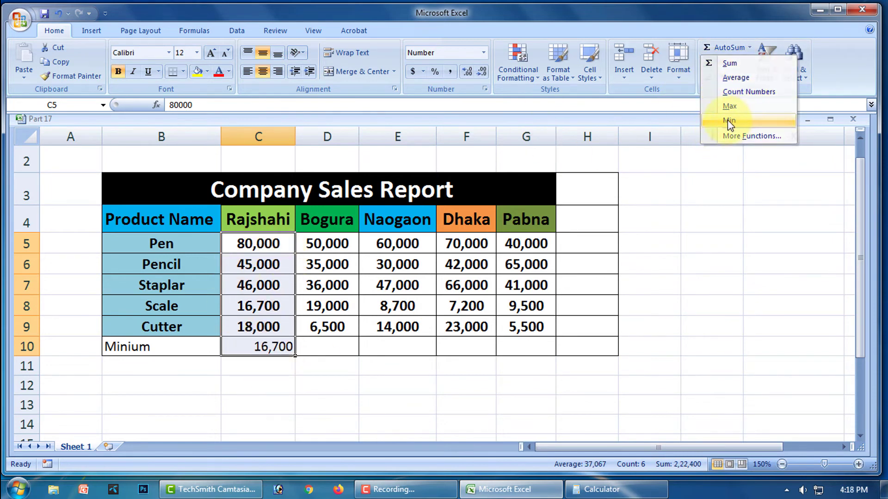
Step: Copy the minimum formula from C10 across to G10 for the remaining city columns
{"action": "left_click", "coordinate": [263, 368]}
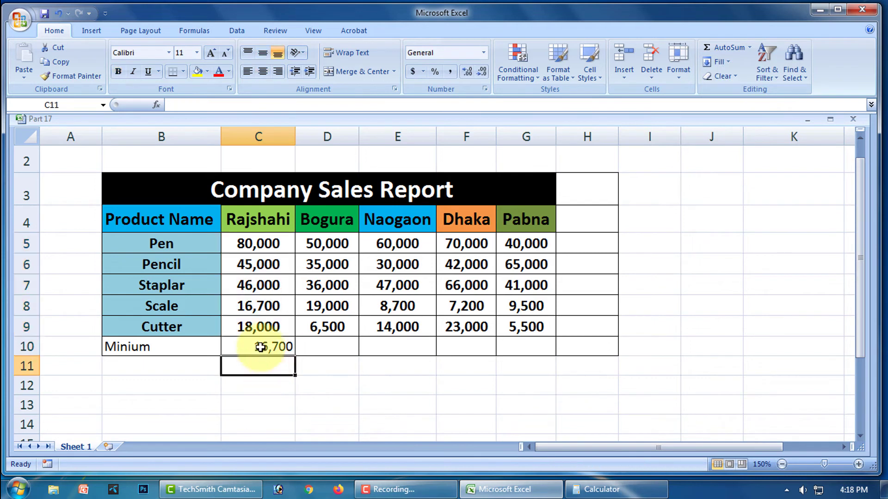
{"action": "left_click", "coordinate": [260, 347]}
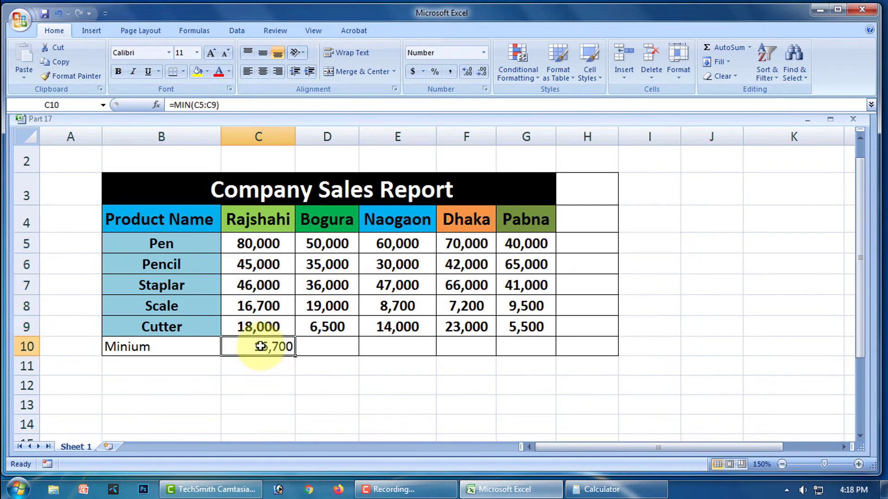
{"action": "left_click_drag", "start_coordinate": [295, 355], "coordinate": [540, 350]}
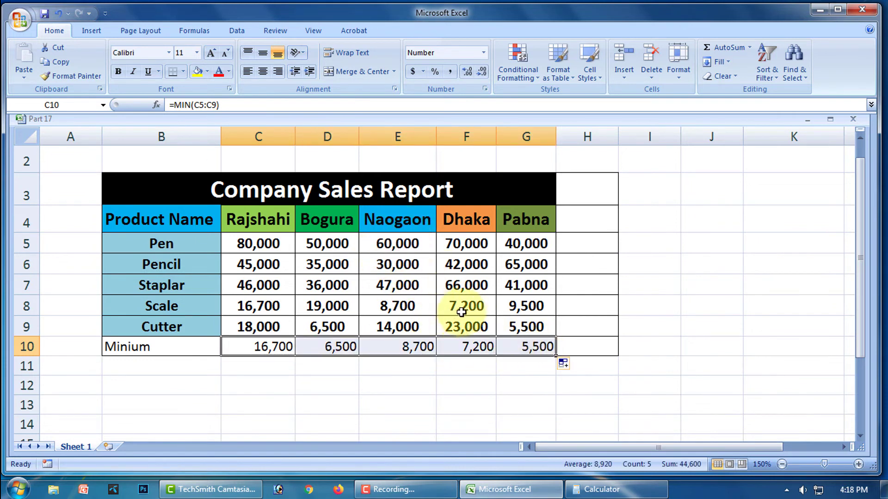
Step: Find the Pen row's minimum sale in H5 by applying AutoSum's Min to C5:H5
{"action": "left_click_drag", "start_coordinate": [258, 242], "coordinate": [562, 246]}
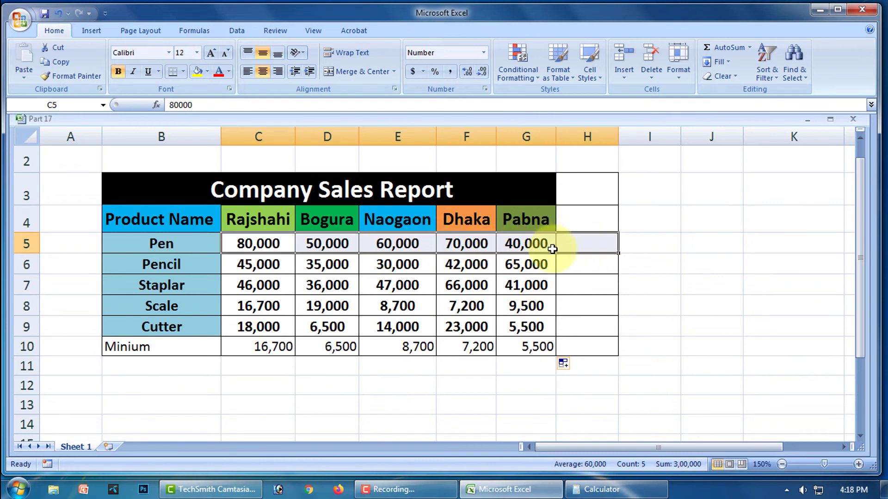
{"action": "left_click", "coordinate": [751, 47]}
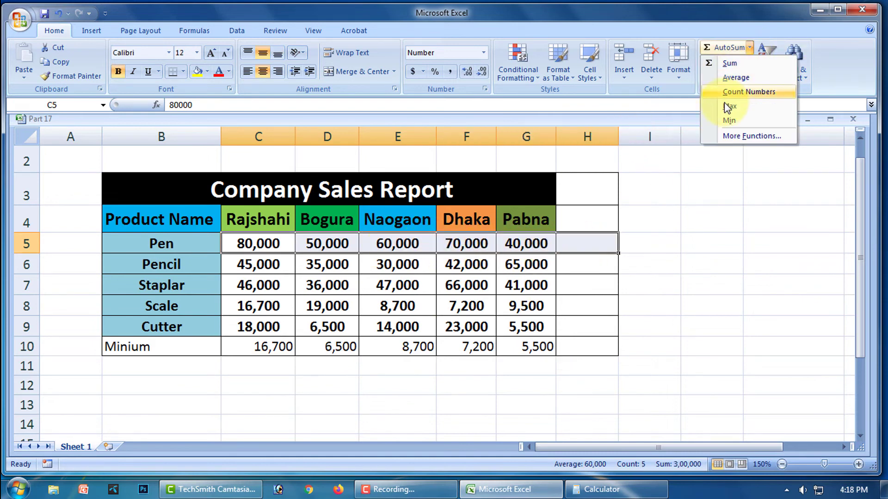
{"action": "left_click", "coordinate": [735, 119]}
{"action": "left_click", "coordinate": [713, 273]}
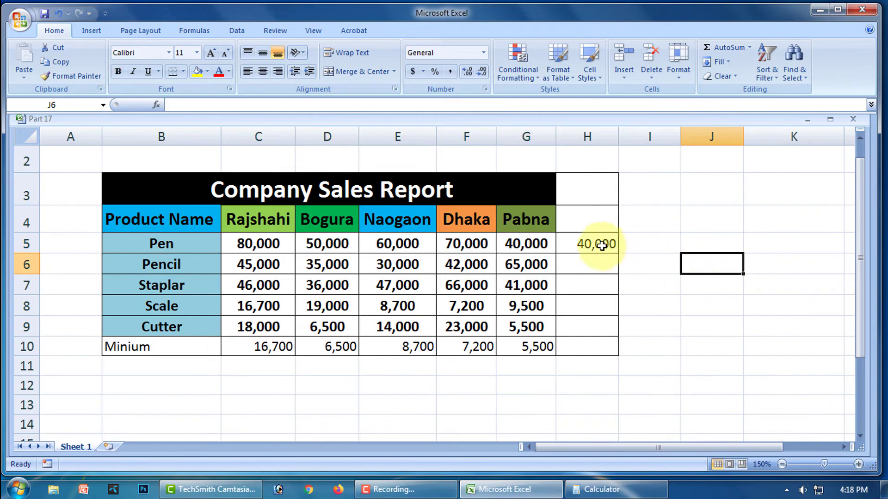
Step: Copy the Pen row's minimum formula from H5 down to H9 for the other products
{"action": "left_click", "coordinate": [577, 243]}
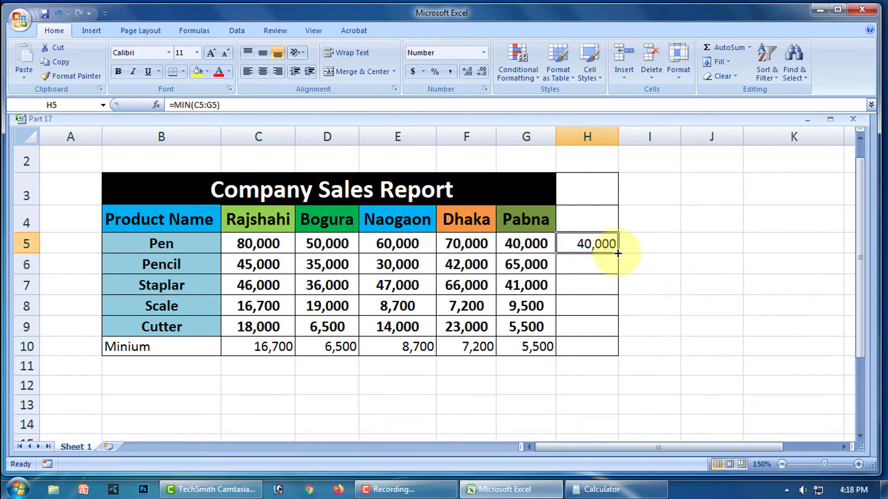
{"action": "left_click_drag", "start_coordinate": [618, 253], "coordinate": [616, 336]}
{"action": "left_click", "coordinate": [719, 308]}
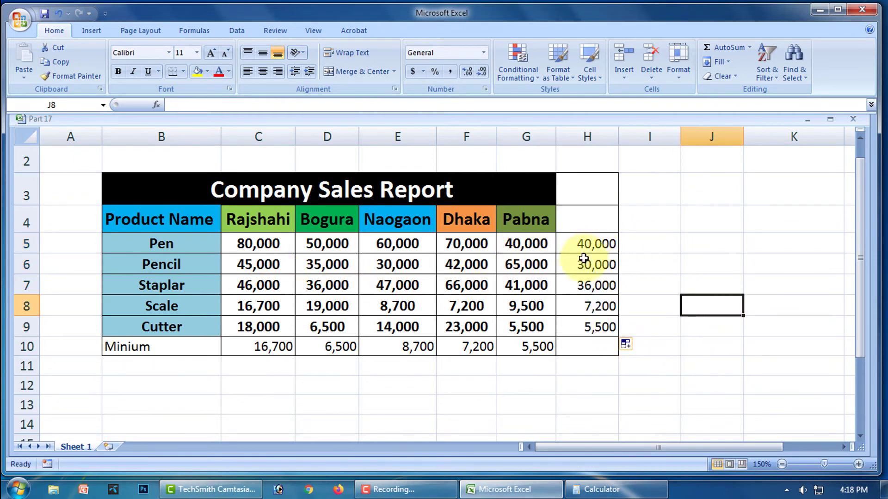
Step: Clear the contents of the row minimums in H5:H9
{"action": "left_click_drag", "start_coordinate": [592, 242], "coordinate": [604, 326]}
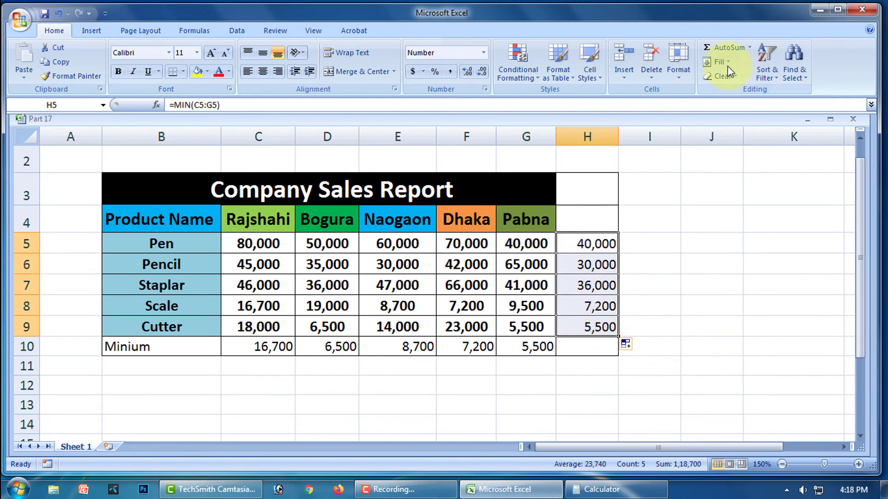
{"action": "left_click", "coordinate": [735, 77]}
{"action": "left_click", "coordinate": [758, 121]}
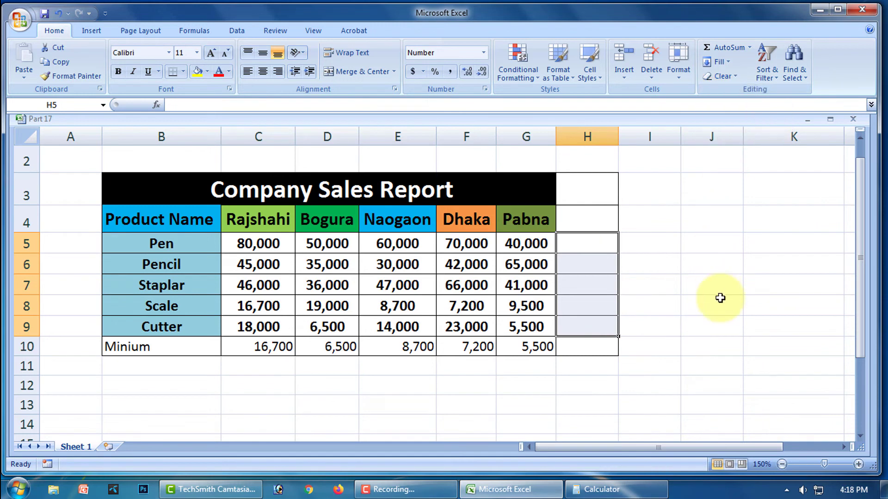
{"action": "left_click", "coordinate": [720, 298]}
Step: Clear the contents of the column minimums in C10:G10
{"action": "left_click_drag", "start_coordinate": [282, 343], "coordinate": [539, 342]}
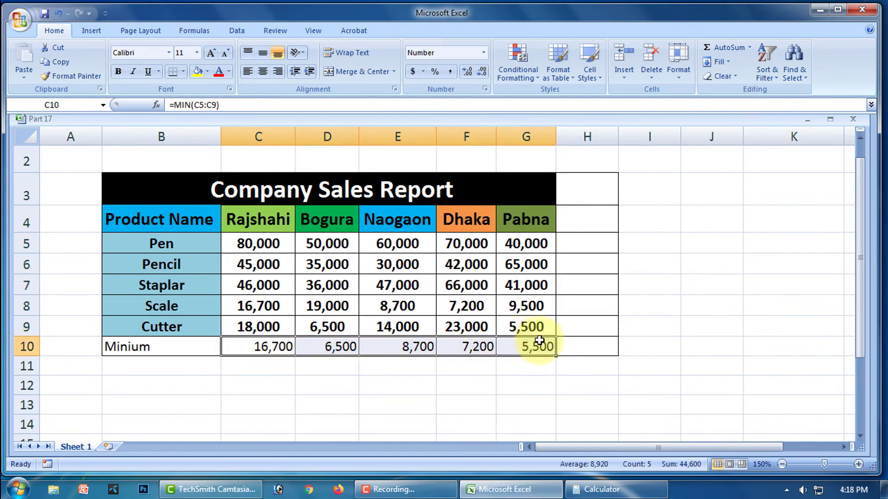
{"action": "left_click", "coordinate": [731, 77]}
{"action": "left_click", "coordinate": [745, 121]}
{"action": "left_click", "coordinate": [337, 387]}
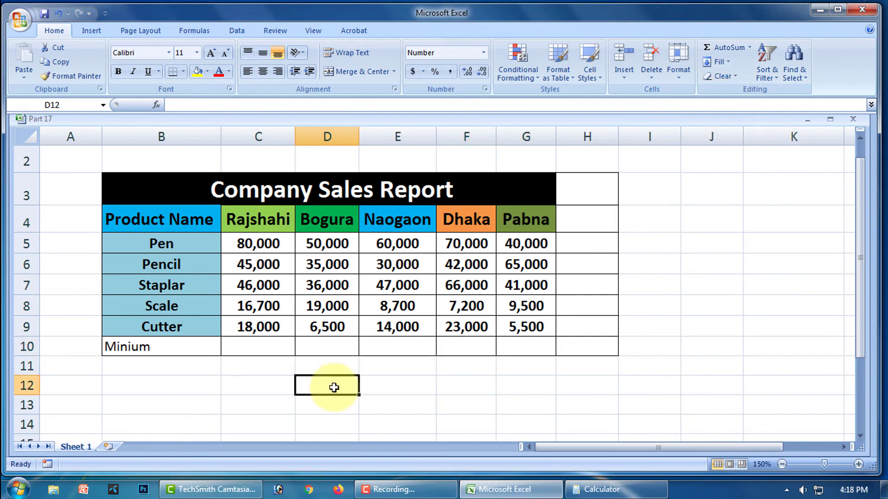
Step: Delete the "Minium" label cell B10, shifting the cells left
{"action": "left_click", "coordinate": [149, 347]}
{"action": "right_click", "coordinate": [152, 349]}
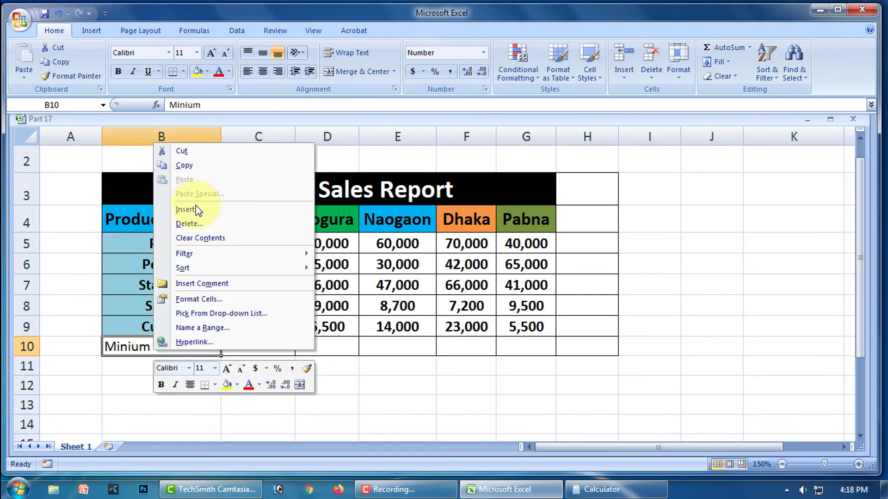
{"action": "left_click", "coordinate": [196, 224]}
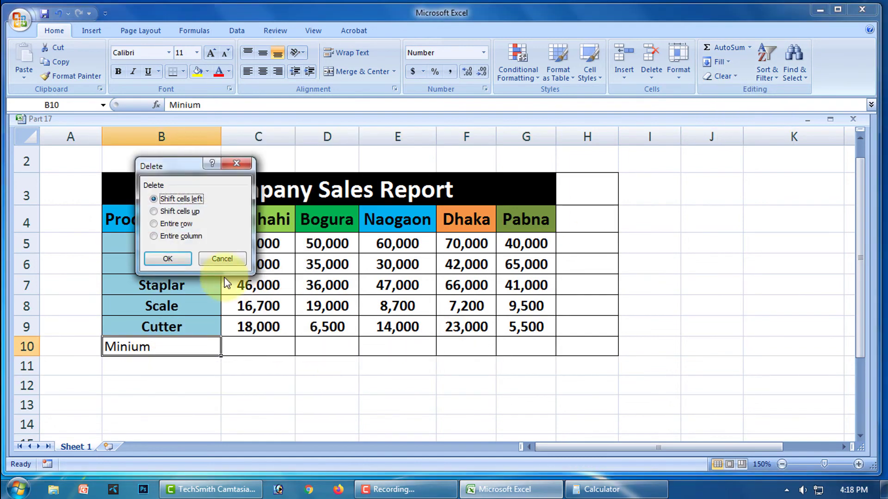
{"action": "left_click", "coordinate": [175, 259]}
{"action": "left_click", "coordinate": [301, 404]}
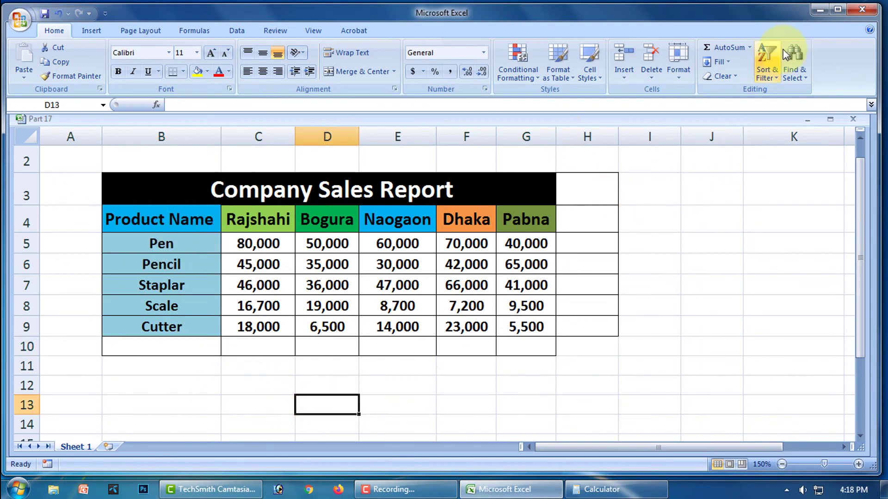
Step: Apply all borders to cells G10:H10
{"action": "left_click", "coordinate": [751, 47]}
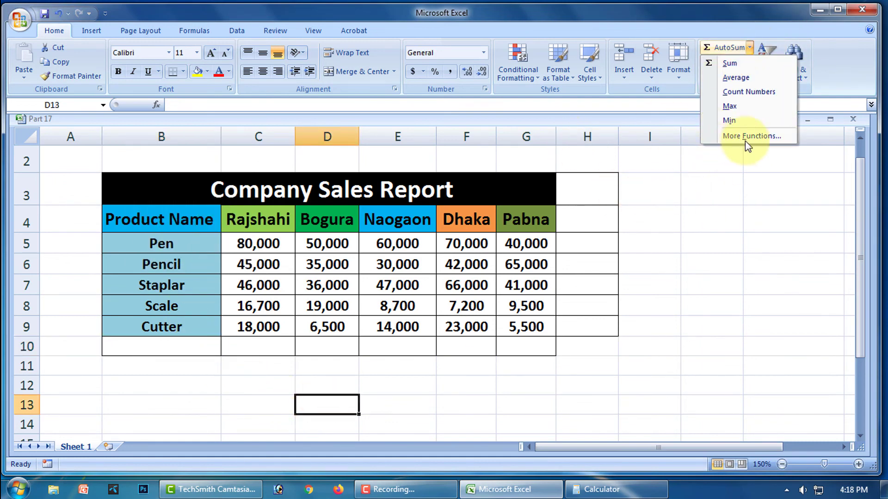
{"action": "left_click_drag", "start_coordinate": [525, 346], "coordinate": [587, 346]}
{"action": "left_click", "coordinate": [182, 73]}
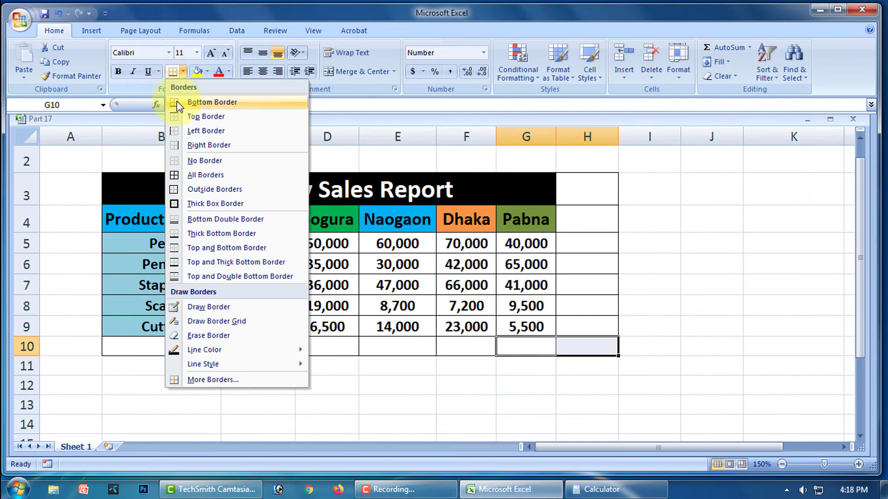
{"action": "left_click", "coordinate": [194, 177]}
{"action": "left_click", "coordinate": [671, 346]}
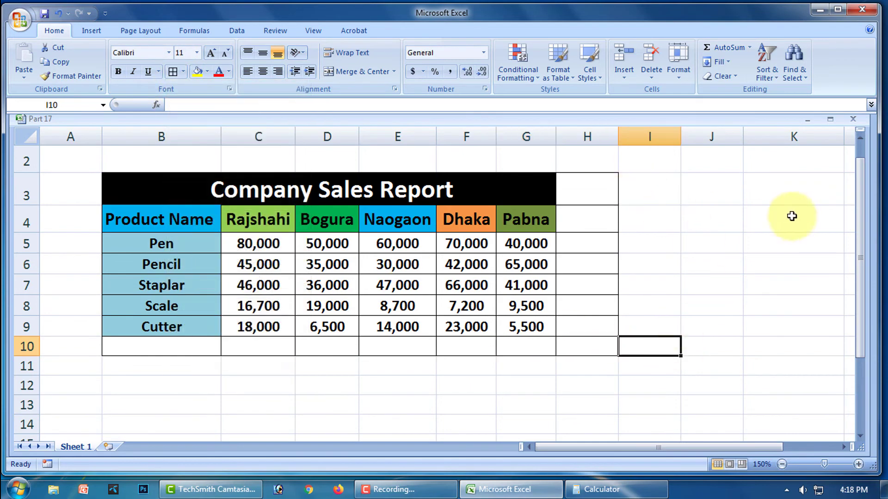
Step: Open AutoSum's More Functions dialog for cell K7 and look through the most recently used functions
{"action": "left_click", "coordinate": [758, 282]}
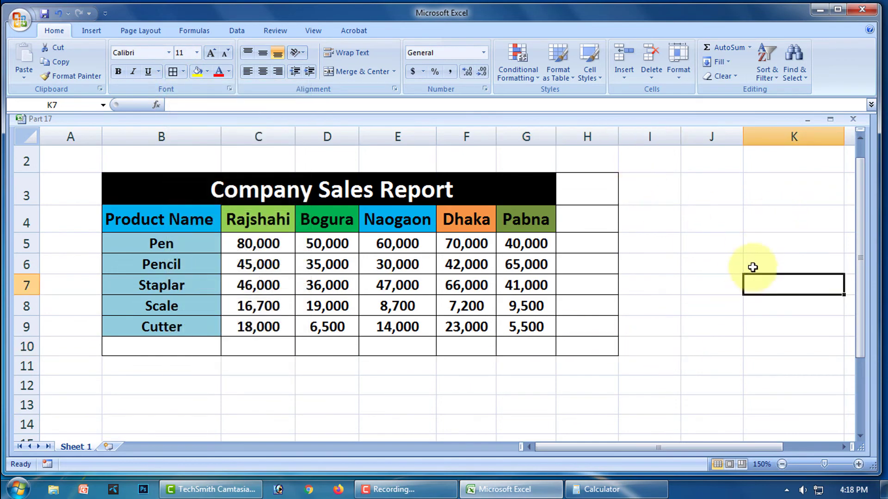
{"action": "left_click", "coordinate": [749, 47]}
{"action": "left_click", "coordinate": [748, 136]}
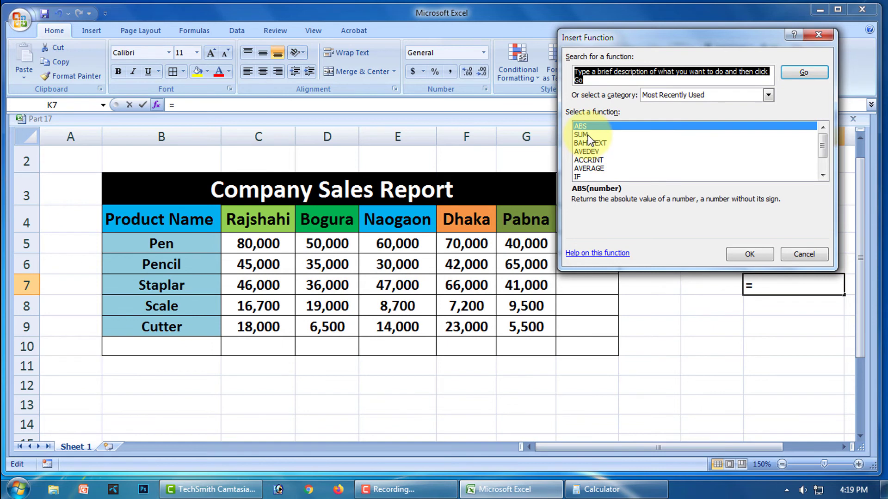
{"action": "scroll", "coordinate": [606, 158], "scroll_direction": "down", "scroll_amount": 1}
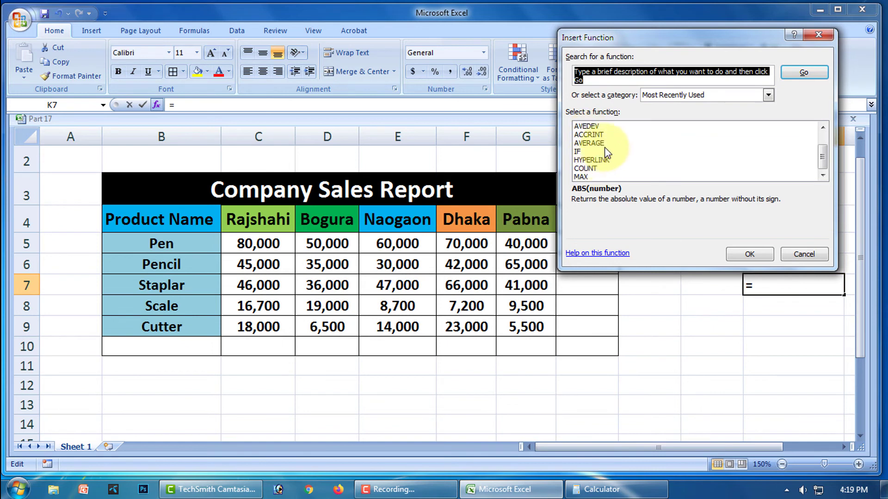
{"action": "scroll", "coordinate": [633, 171], "scroll_direction": "up", "scroll_amount": 1}
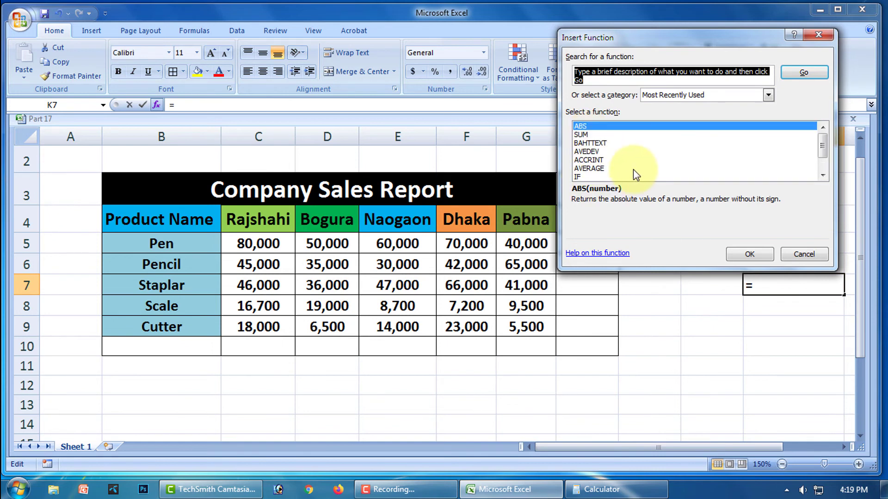
Step: Browse the complete function list in the All category and leave K7 without inserting the ABS function
{"action": "left_click", "coordinate": [768, 96]}
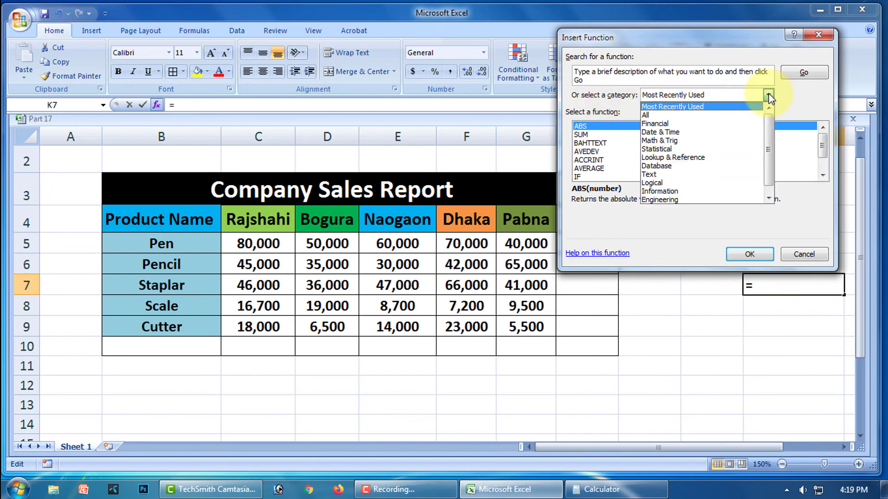
{"action": "left_click", "coordinate": [656, 115]}
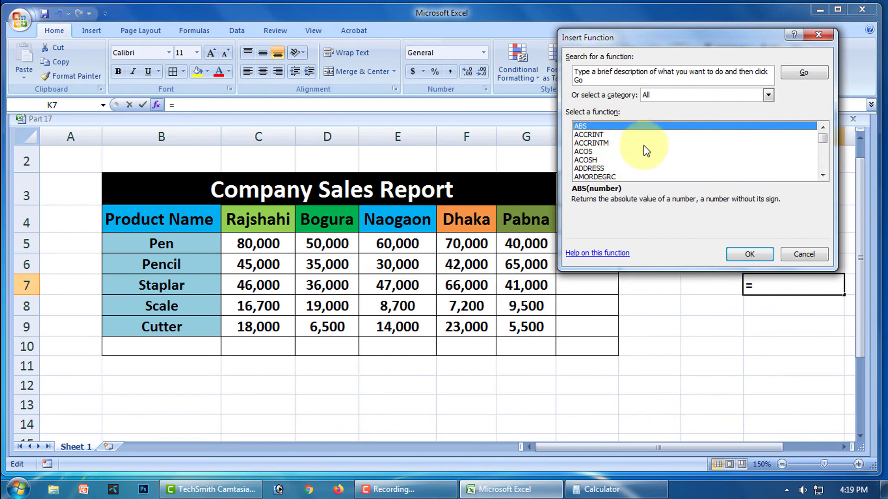
{"action": "scroll", "coordinate": [633, 139], "scroll_direction": "down", "scroll_amount": 1}
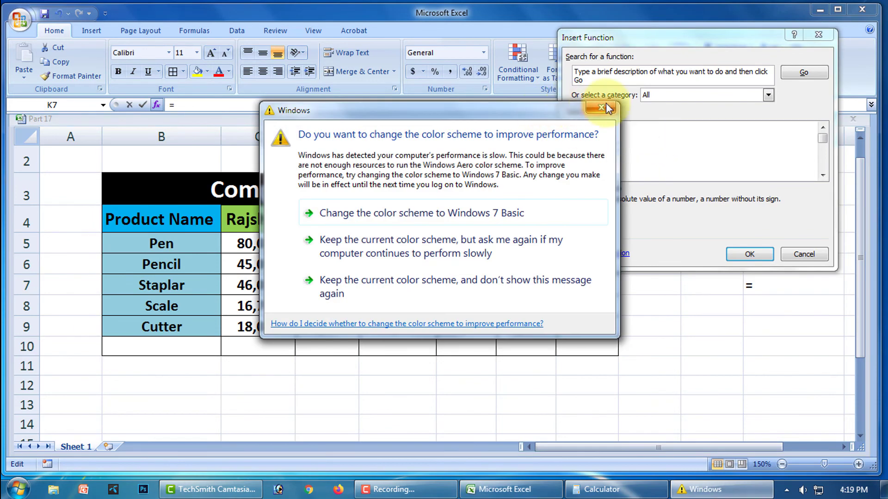
{"action": "left_click", "coordinate": [606, 107]}
{"action": "scroll", "coordinate": [629, 139], "scroll_direction": "down", "scroll_amount": 3}
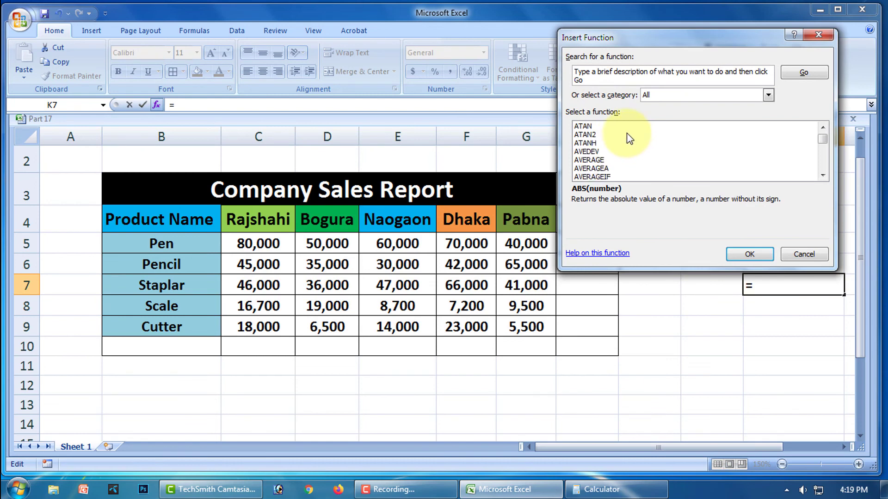
{"action": "scroll", "coordinate": [629, 139], "scroll_direction": "down", "scroll_amount": 5}
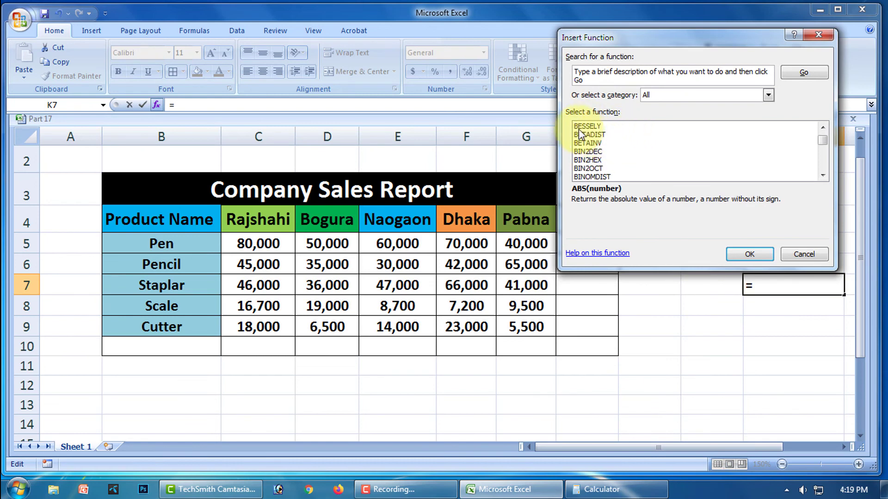
{"action": "scroll", "coordinate": [610, 143], "scroll_direction": "down", "scroll_amount": 12}
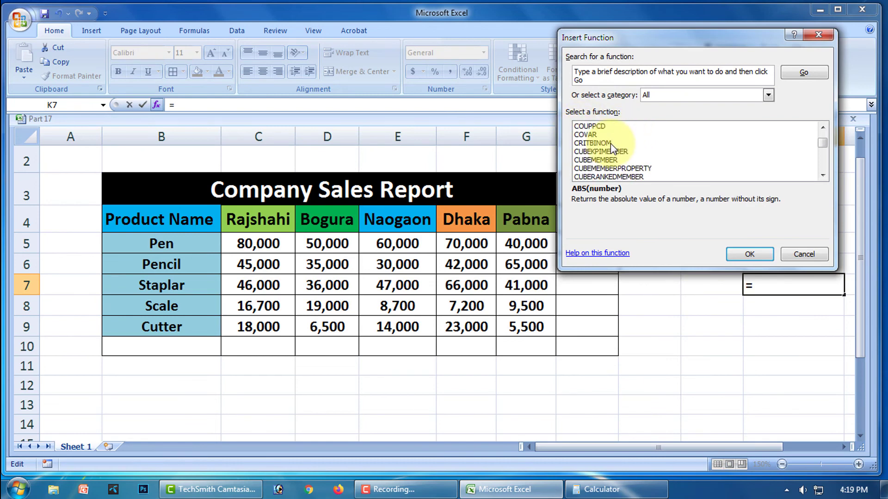
{"action": "scroll", "coordinate": [610, 147], "scroll_direction": "down", "scroll_amount": 20}
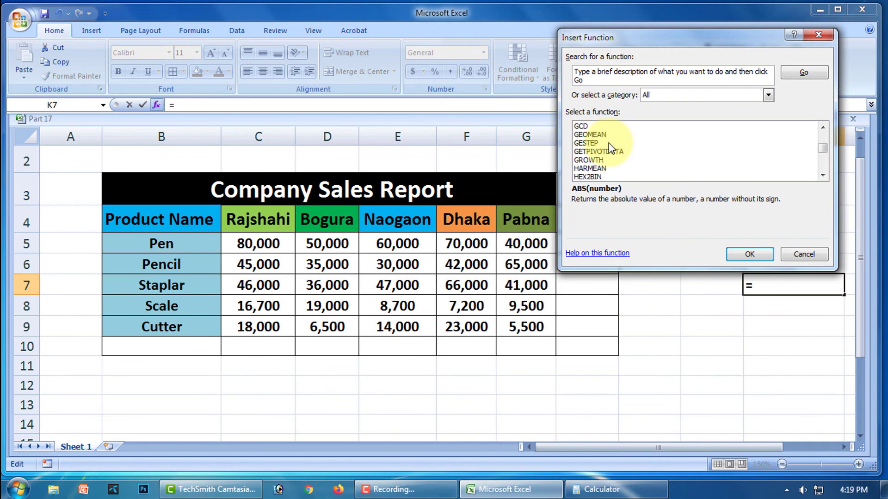
{"action": "scroll", "coordinate": [608, 143], "scroll_direction": "down", "scroll_amount": 20}
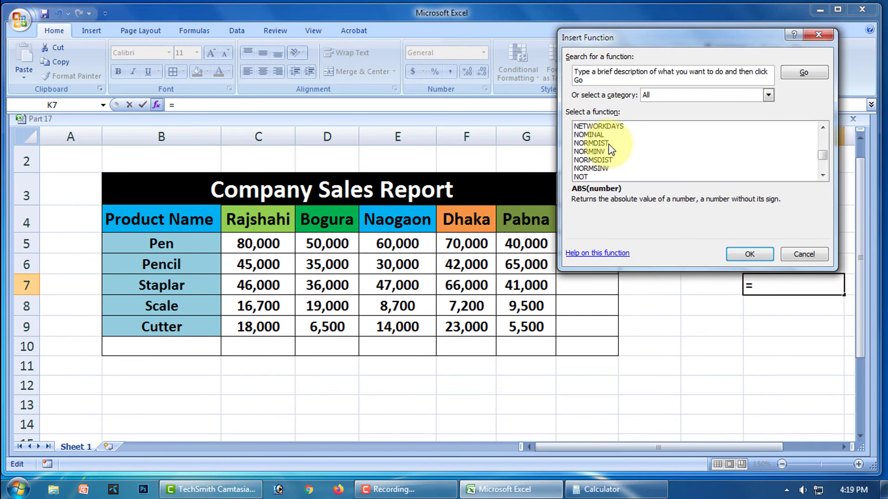
{"action": "scroll", "coordinate": [610, 148], "scroll_direction": "down", "scroll_amount": 10}
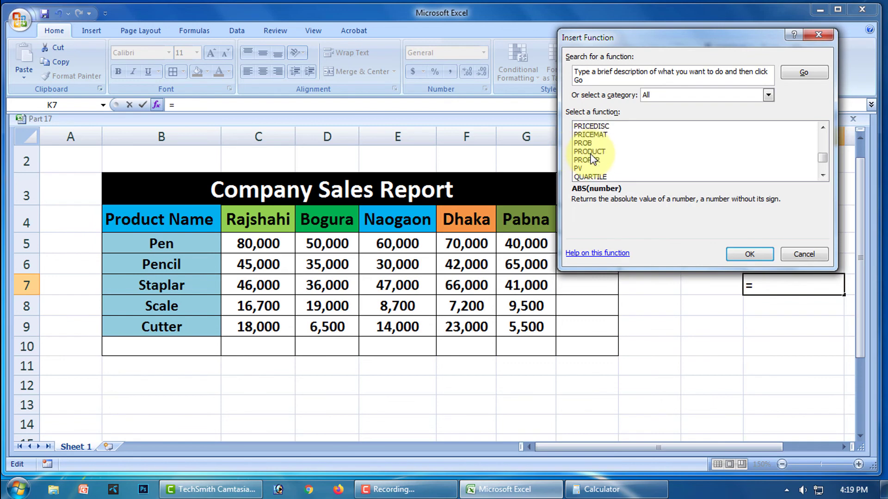
{"action": "scroll", "coordinate": [593, 159], "scroll_direction": "down", "scroll_amount": 20}
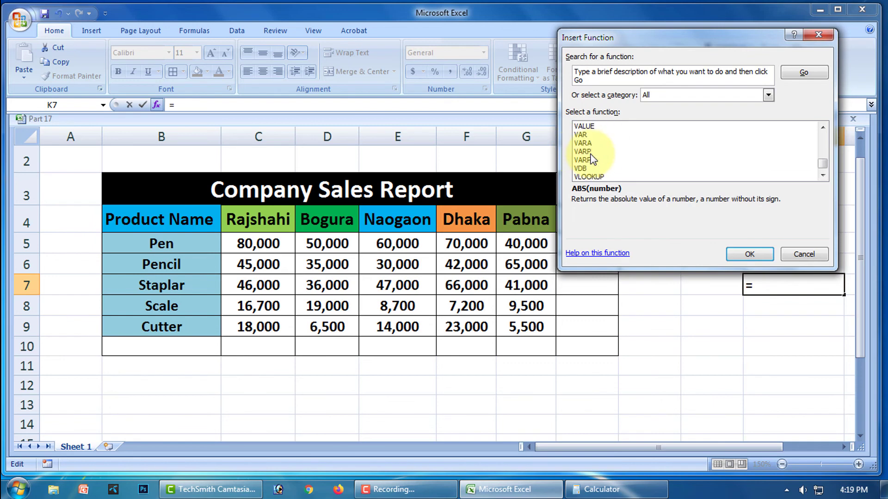
{"action": "scroll", "coordinate": [593, 158], "scroll_direction": "up", "scroll_amount": 10}
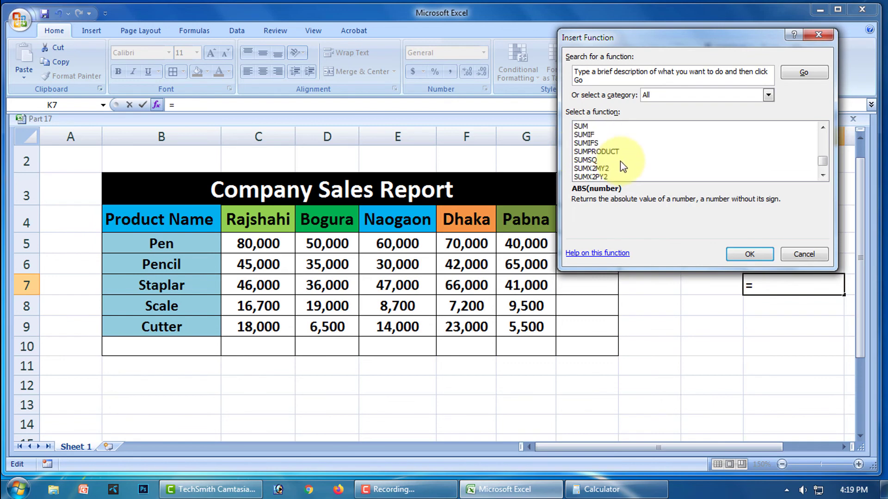
{"action": "scroll", "coordinate": [621, 160], "scroll_direction": "up", "scroll_amount": 14}
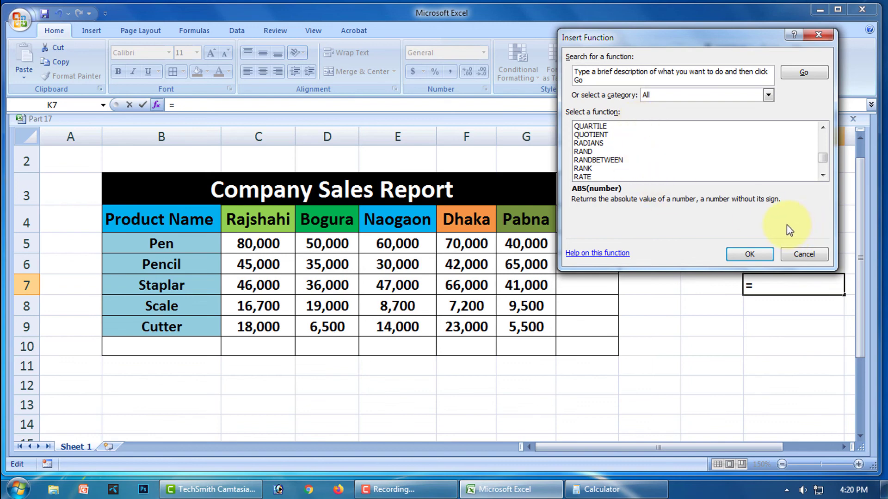
{"action": "left_click", "coordinate": [759, 254]}
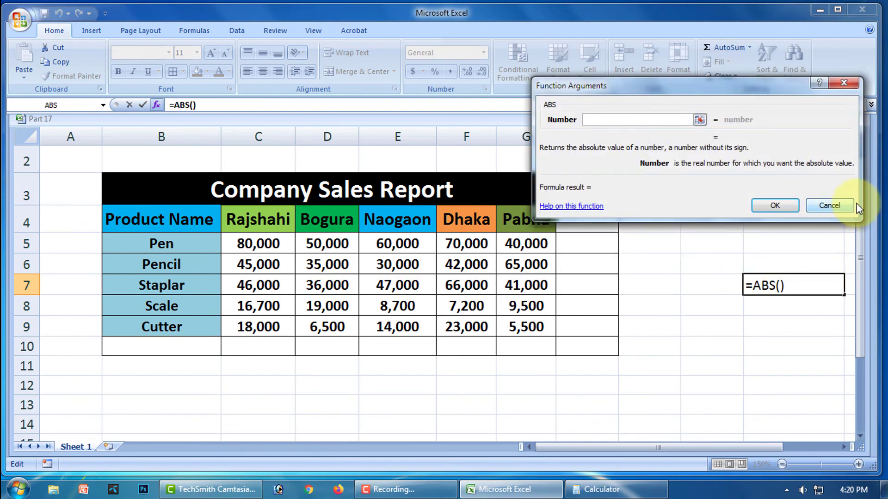
{"action": "left_click", "coordinate": [837, 206]}
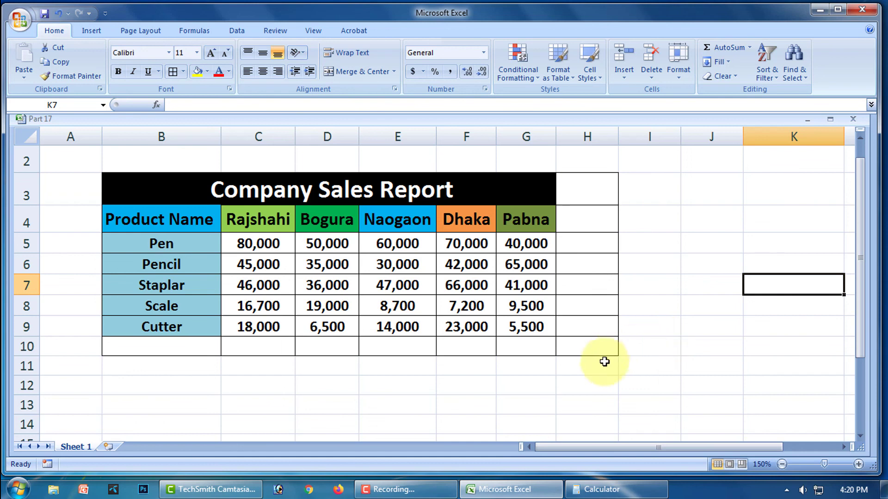
{"action": "left_click", "coordinate": [407, 487]}
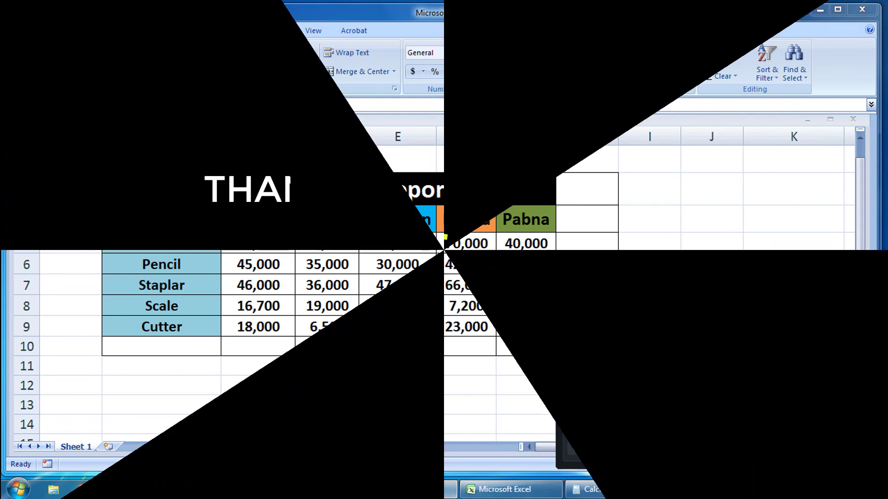